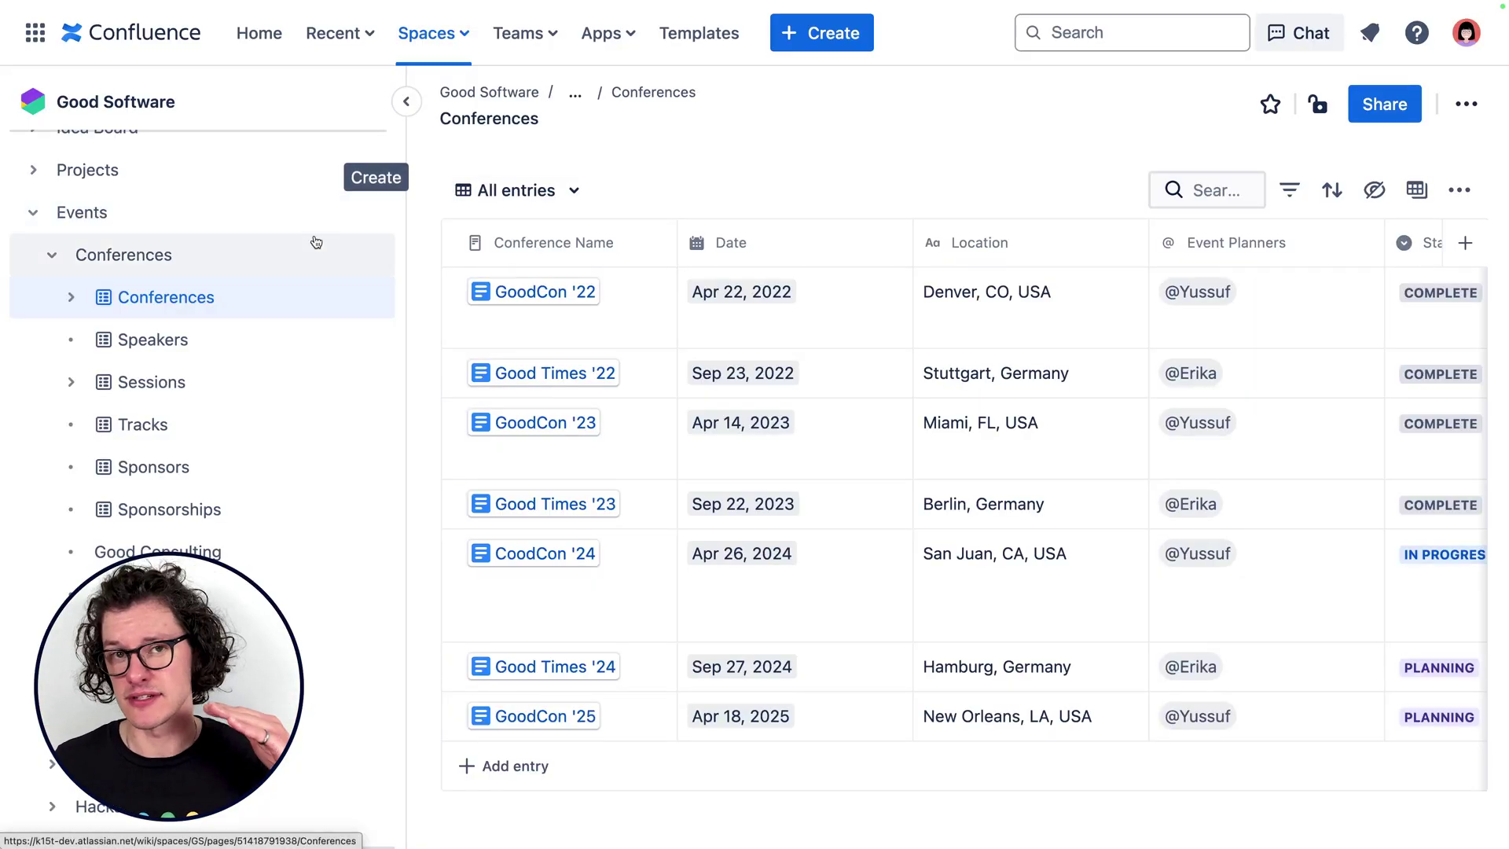
Open the Sessions database from the sidebar.
mouse_move(242, 313)
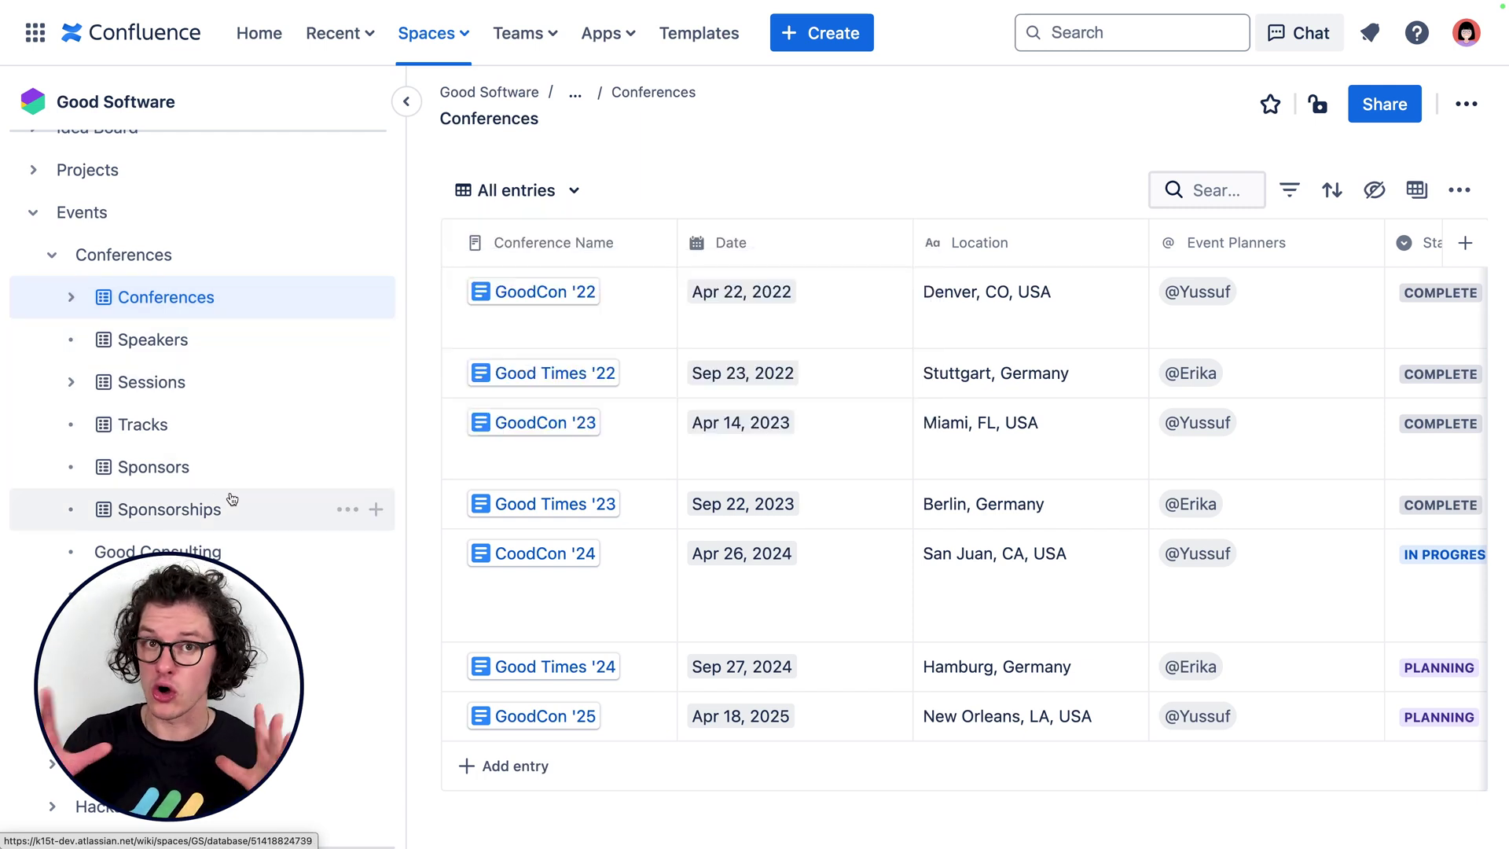
mouse_move(231, 499)
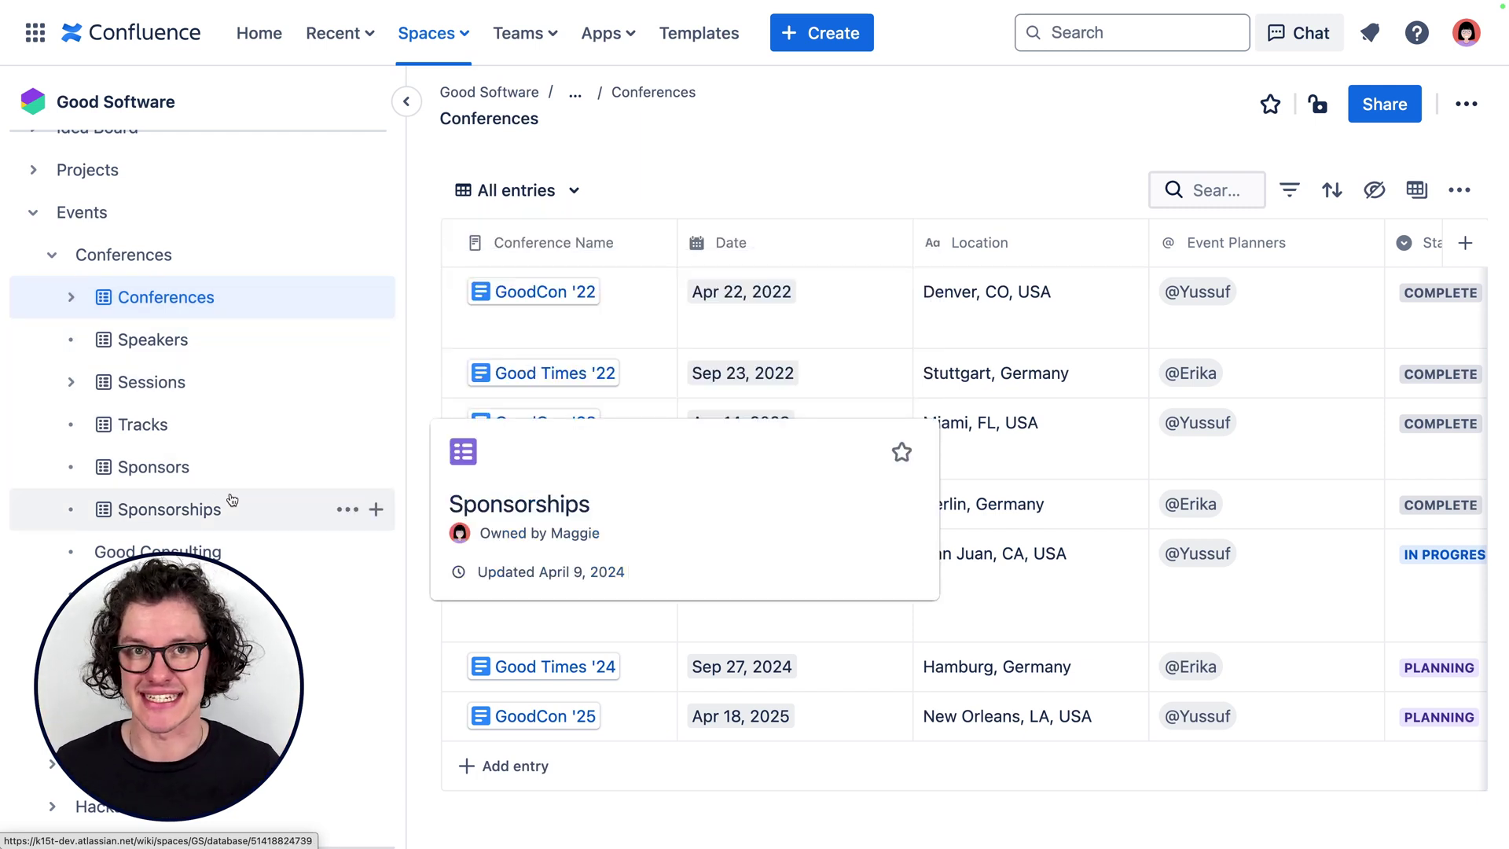
left_click(151, 392)
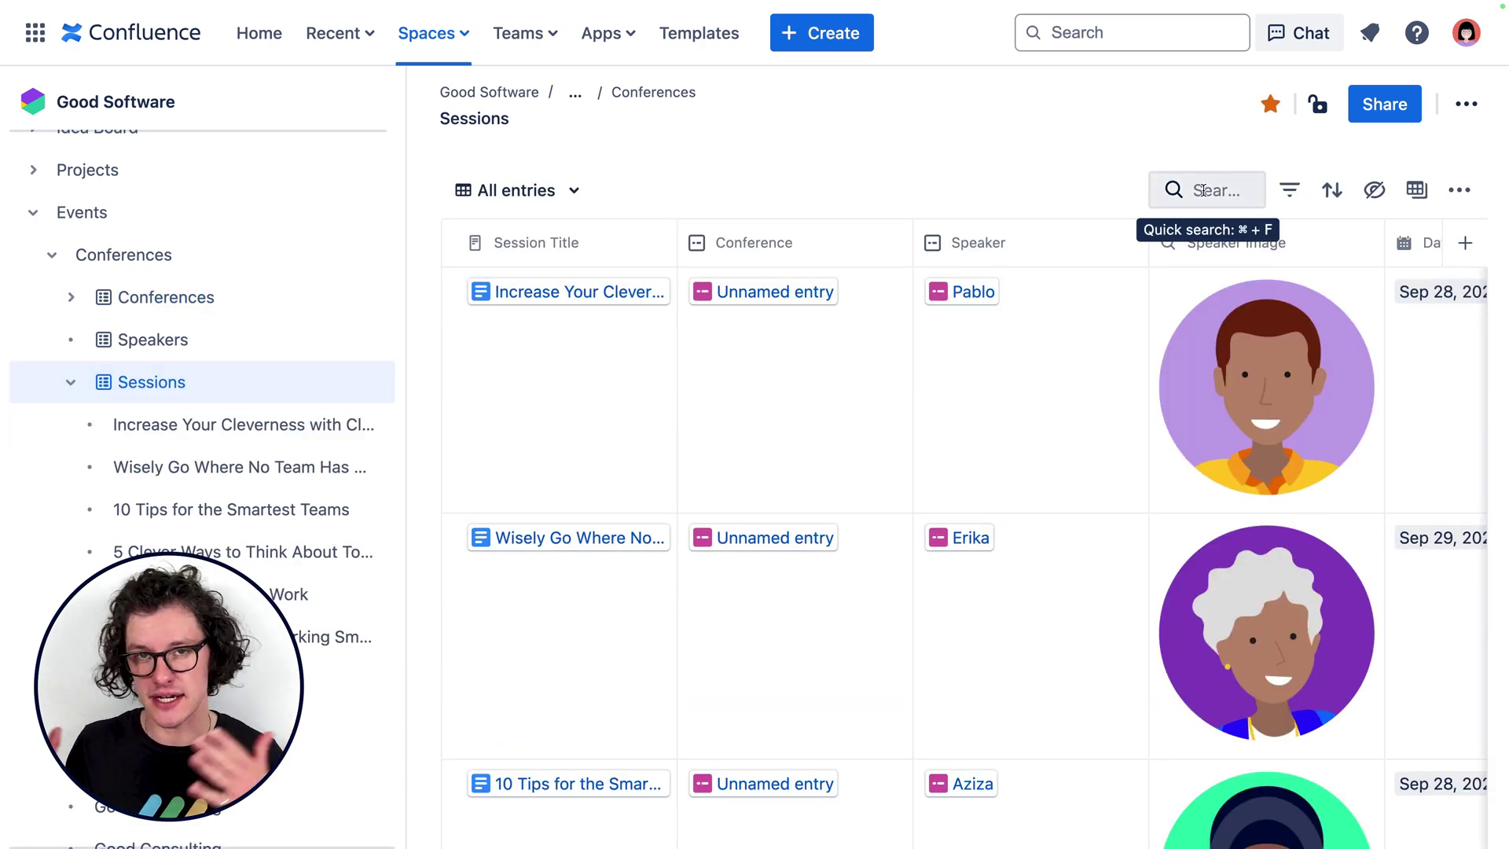
Search the sessions for 'wis', then clear the search to list every session.
left_click(1203, 190)
type("wisely")
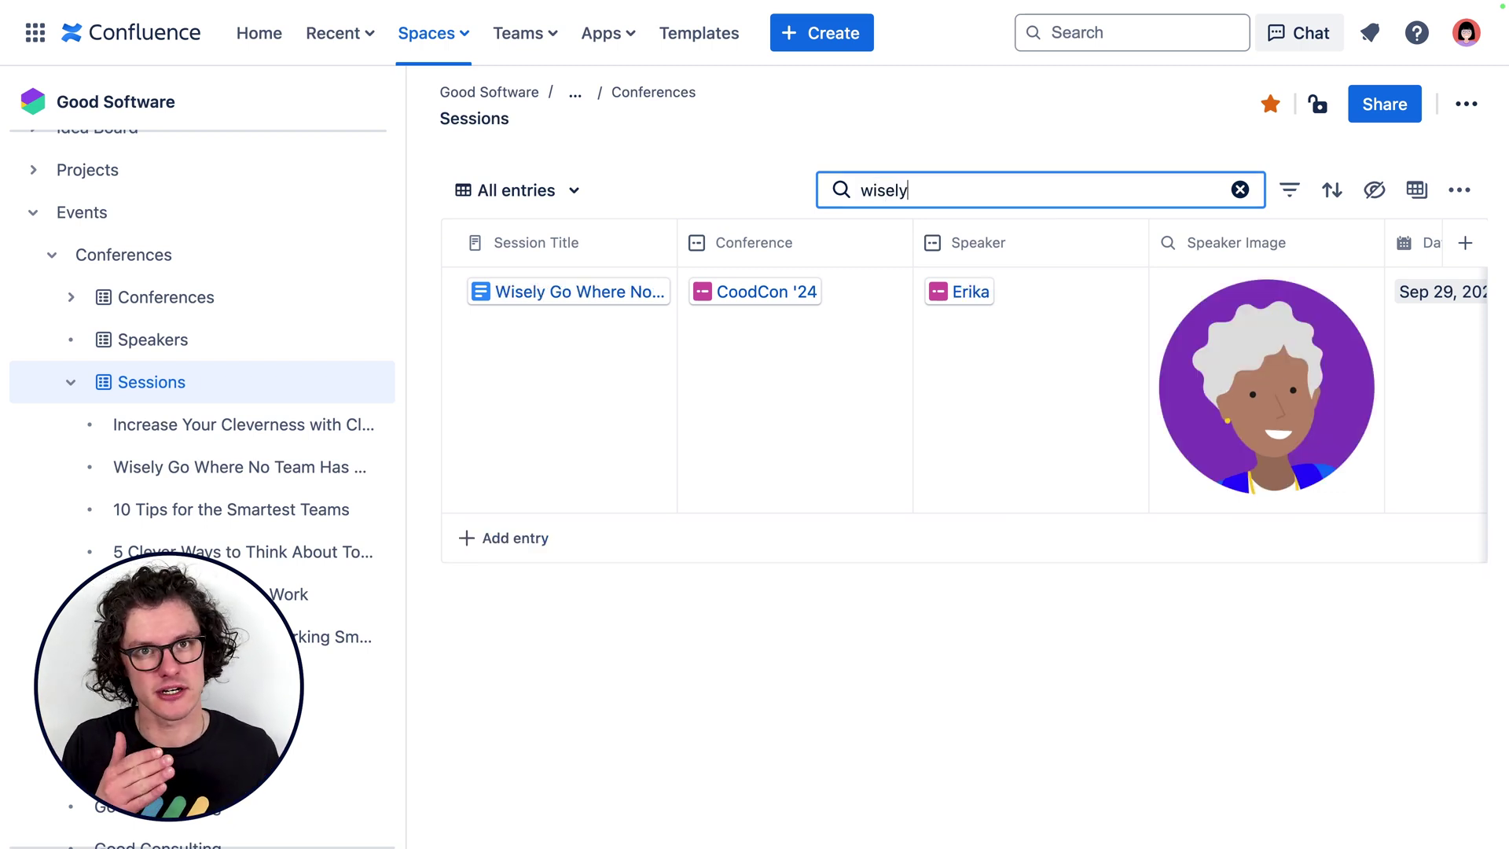
key("super+a")
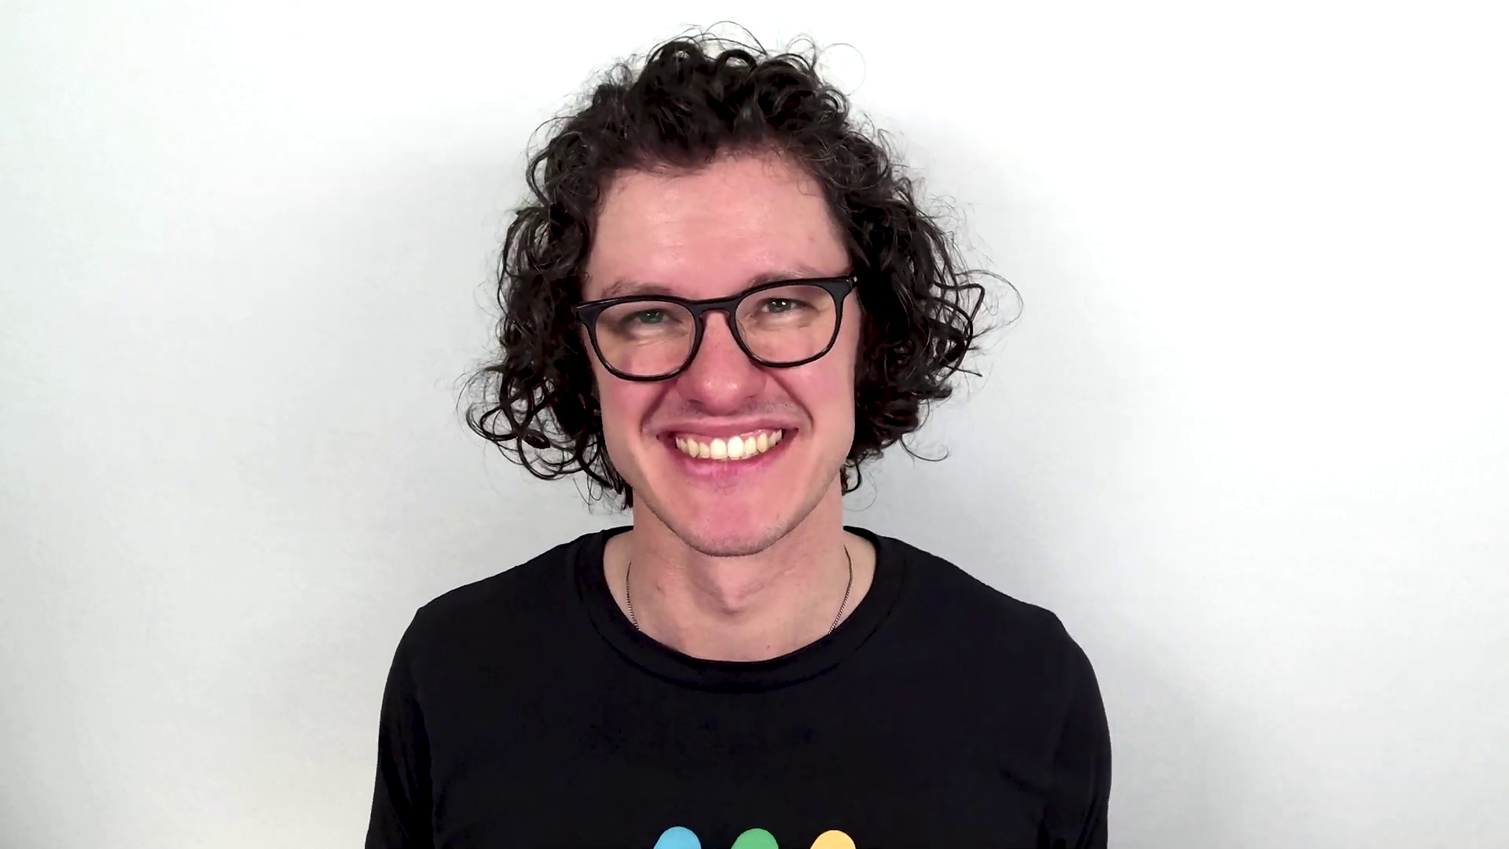
key("BackSpace")
left_click(963, 176)
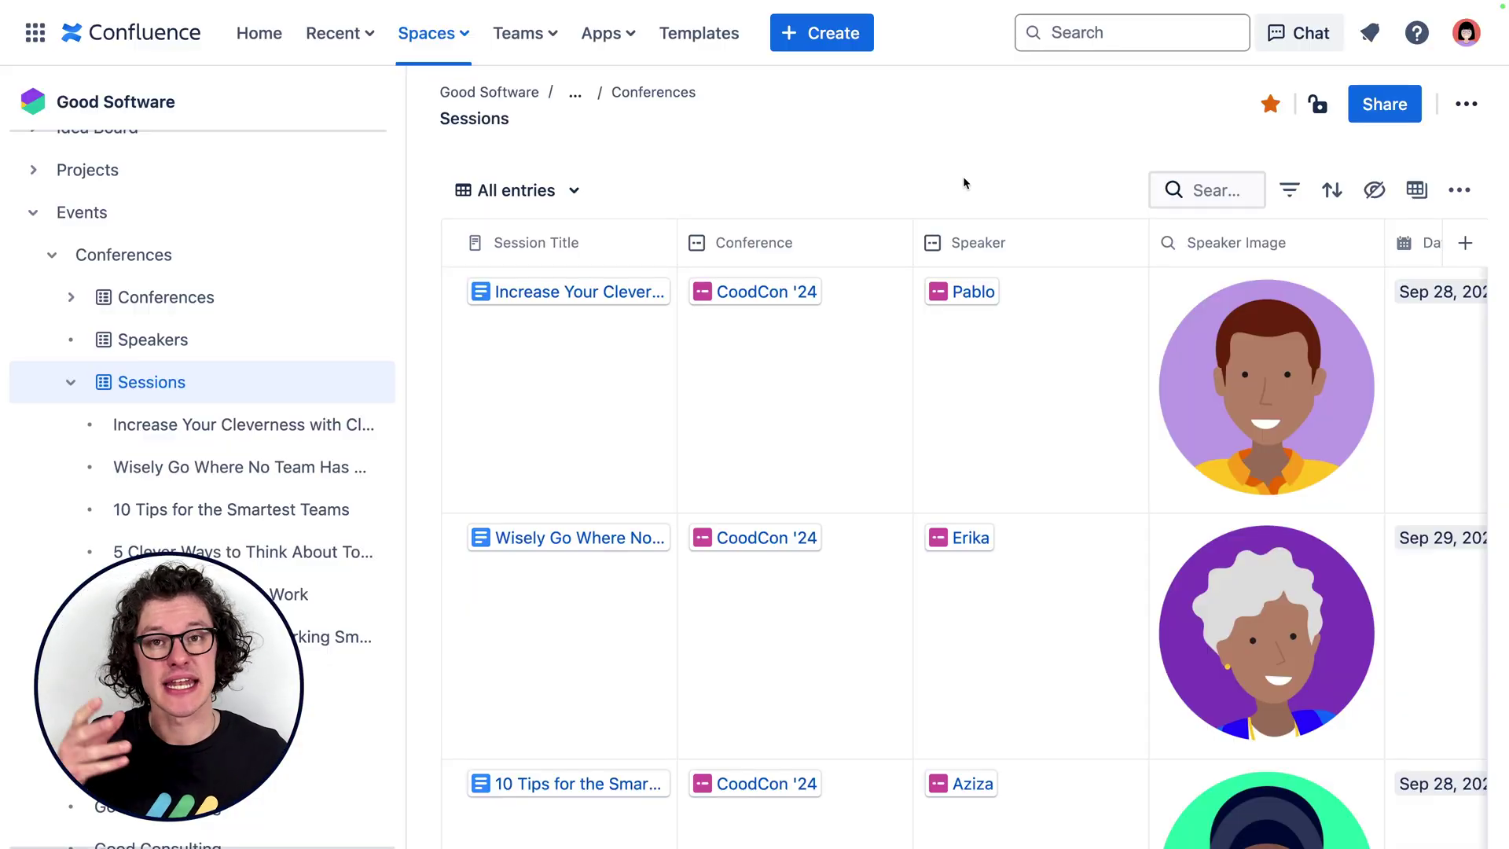
scroll(1047, 412, "right", 10)
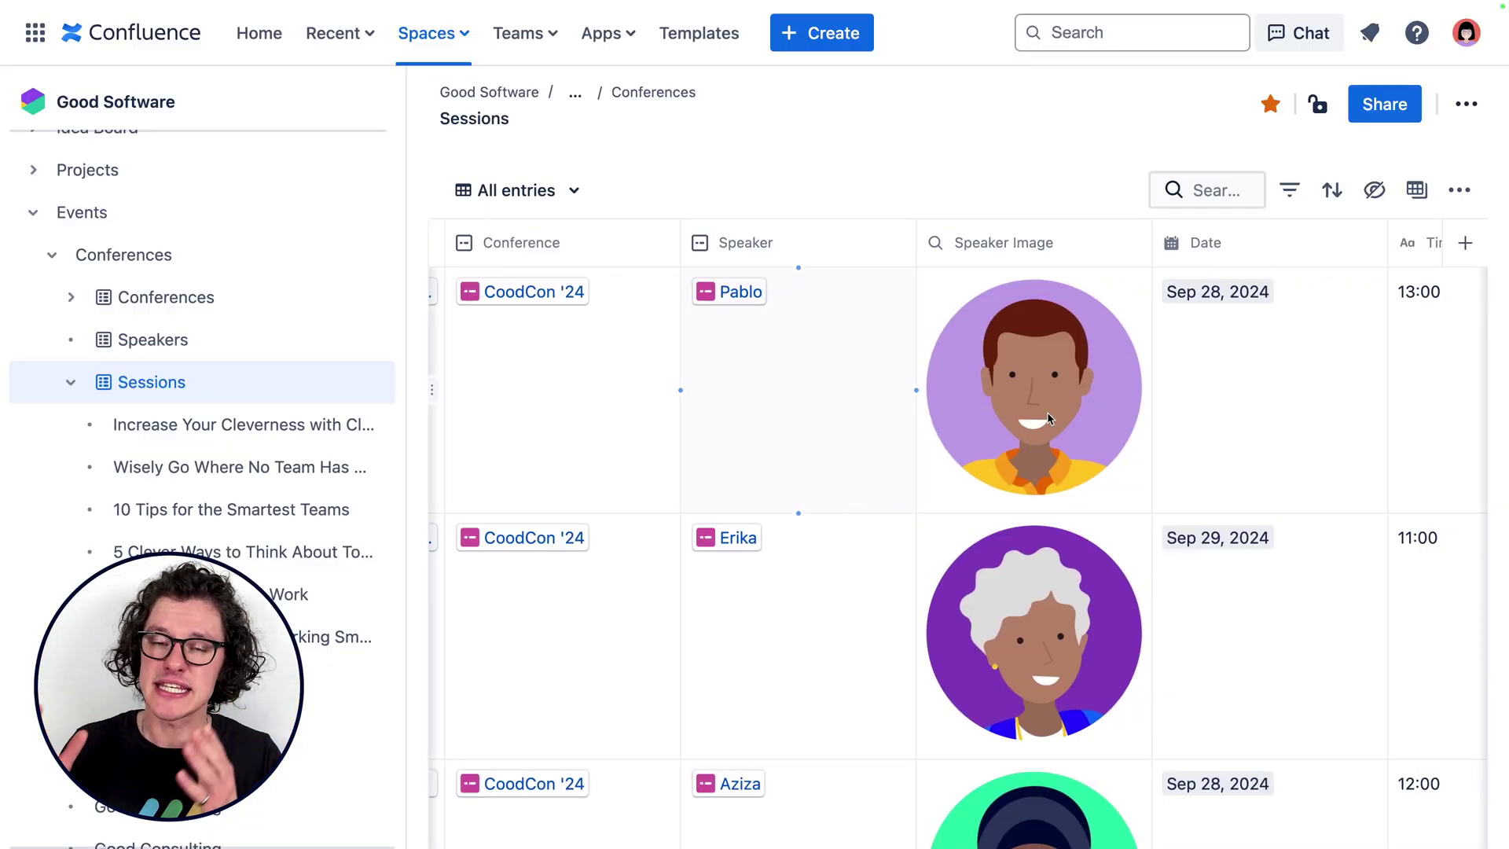
scroll(1047, 412, "right", 3)
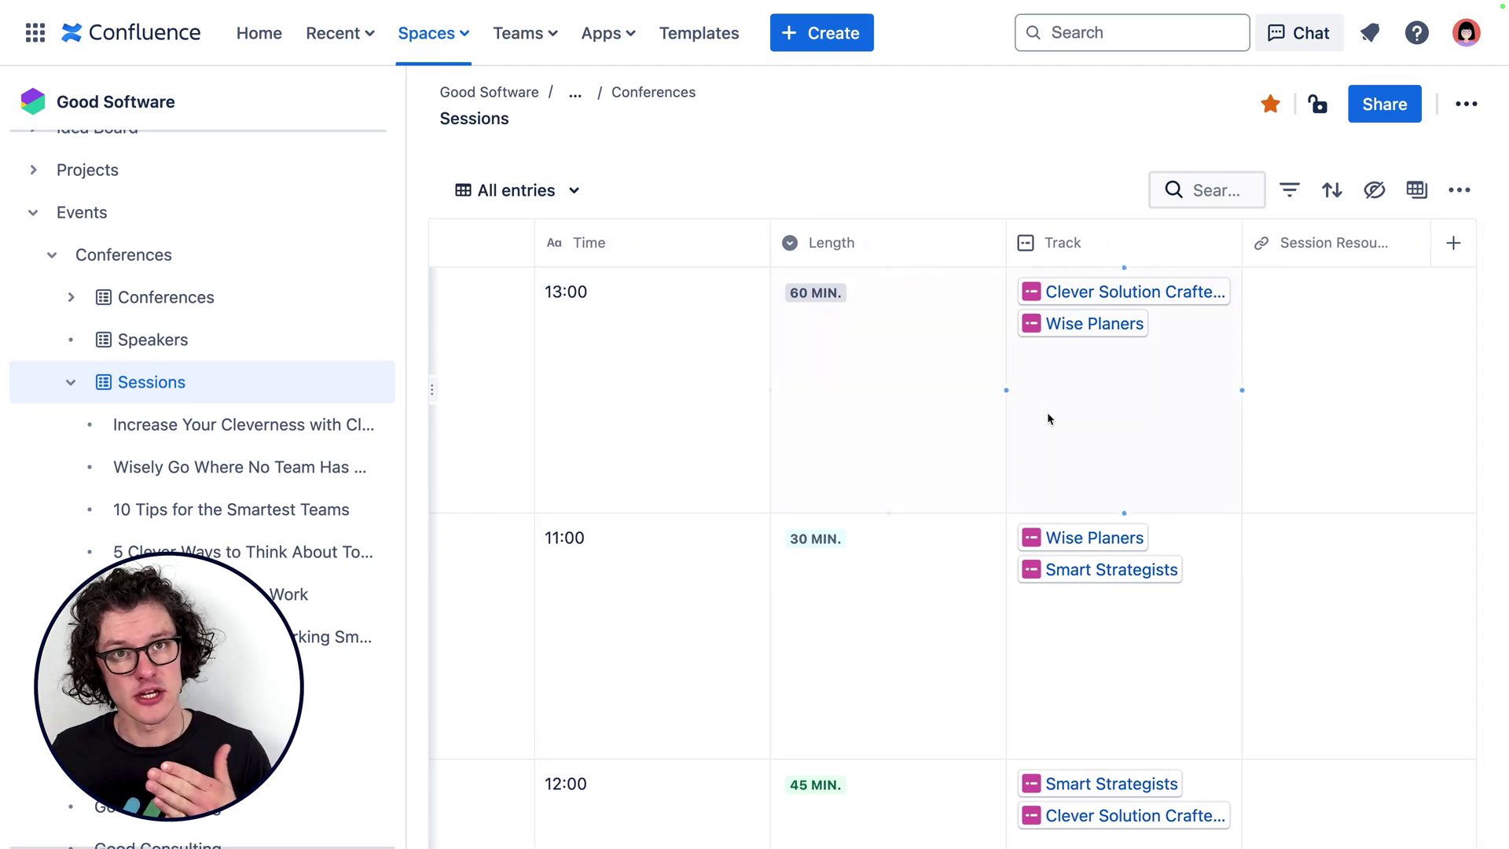
left_click(621, 283)
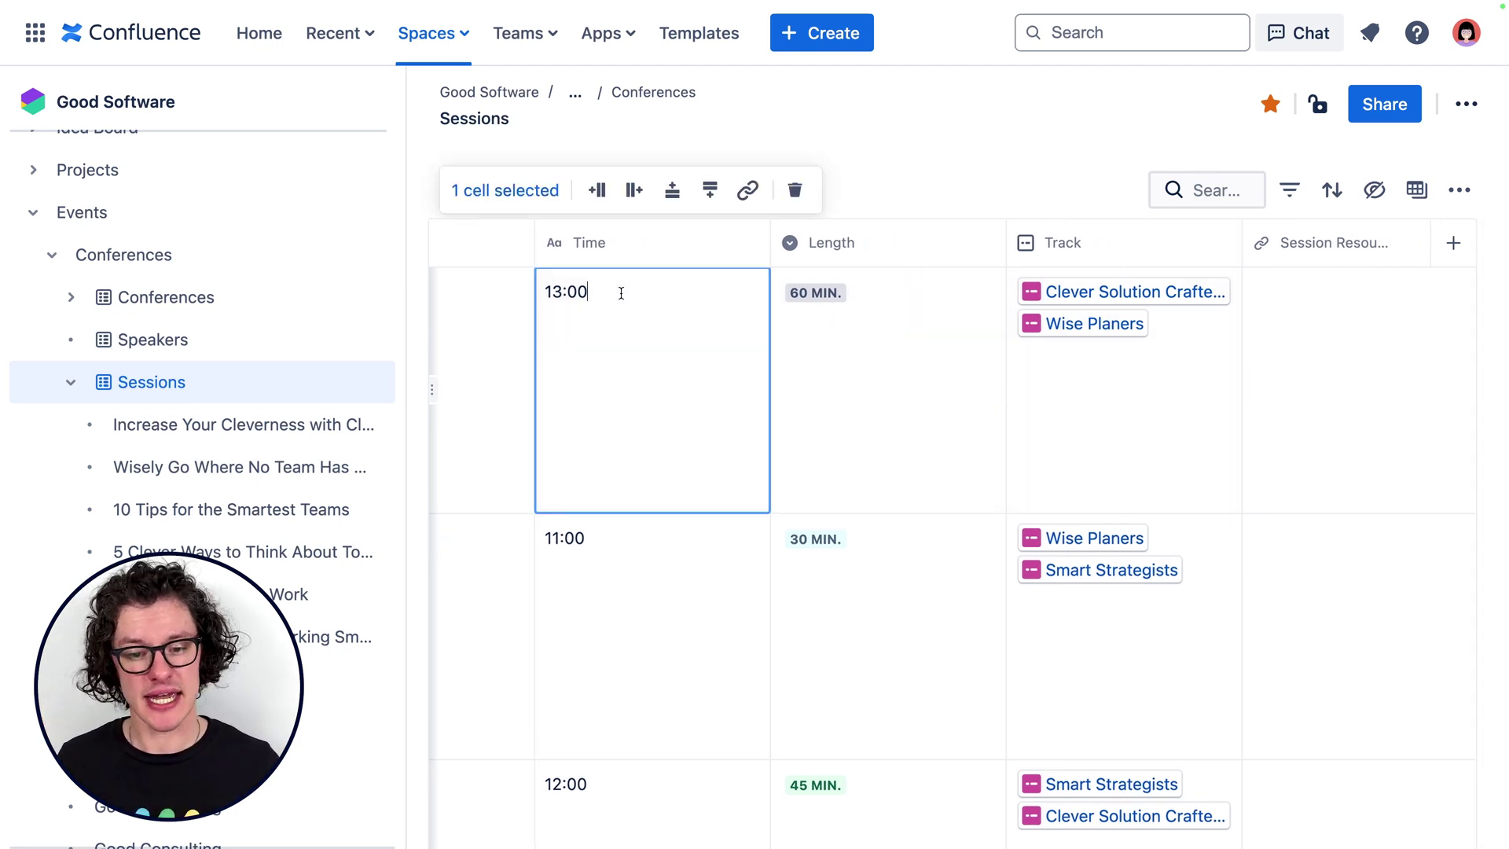
scroll(726, 315, "left", 15)
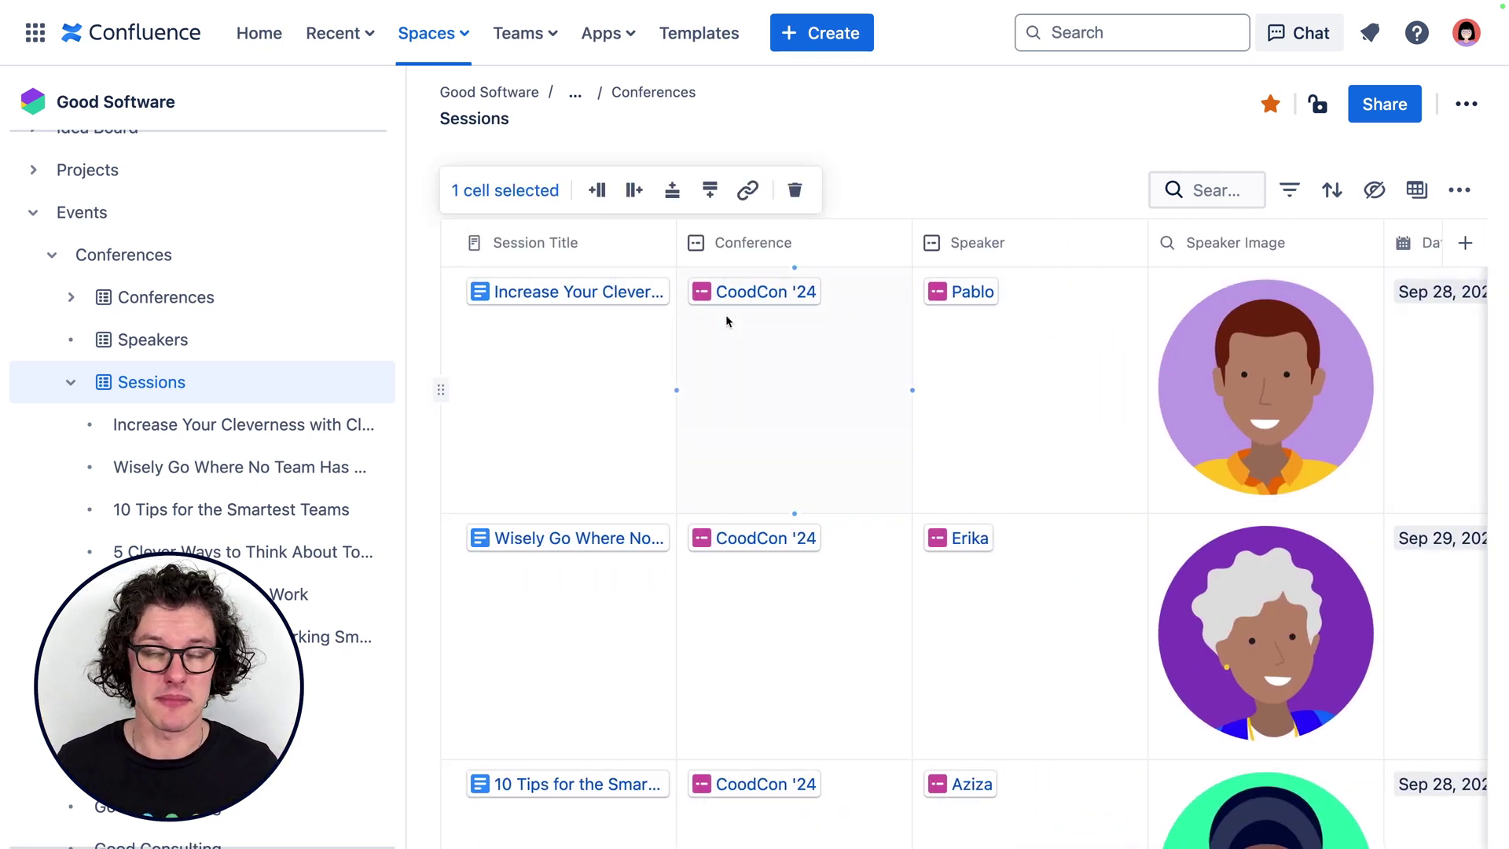
left_click(1206, 285)
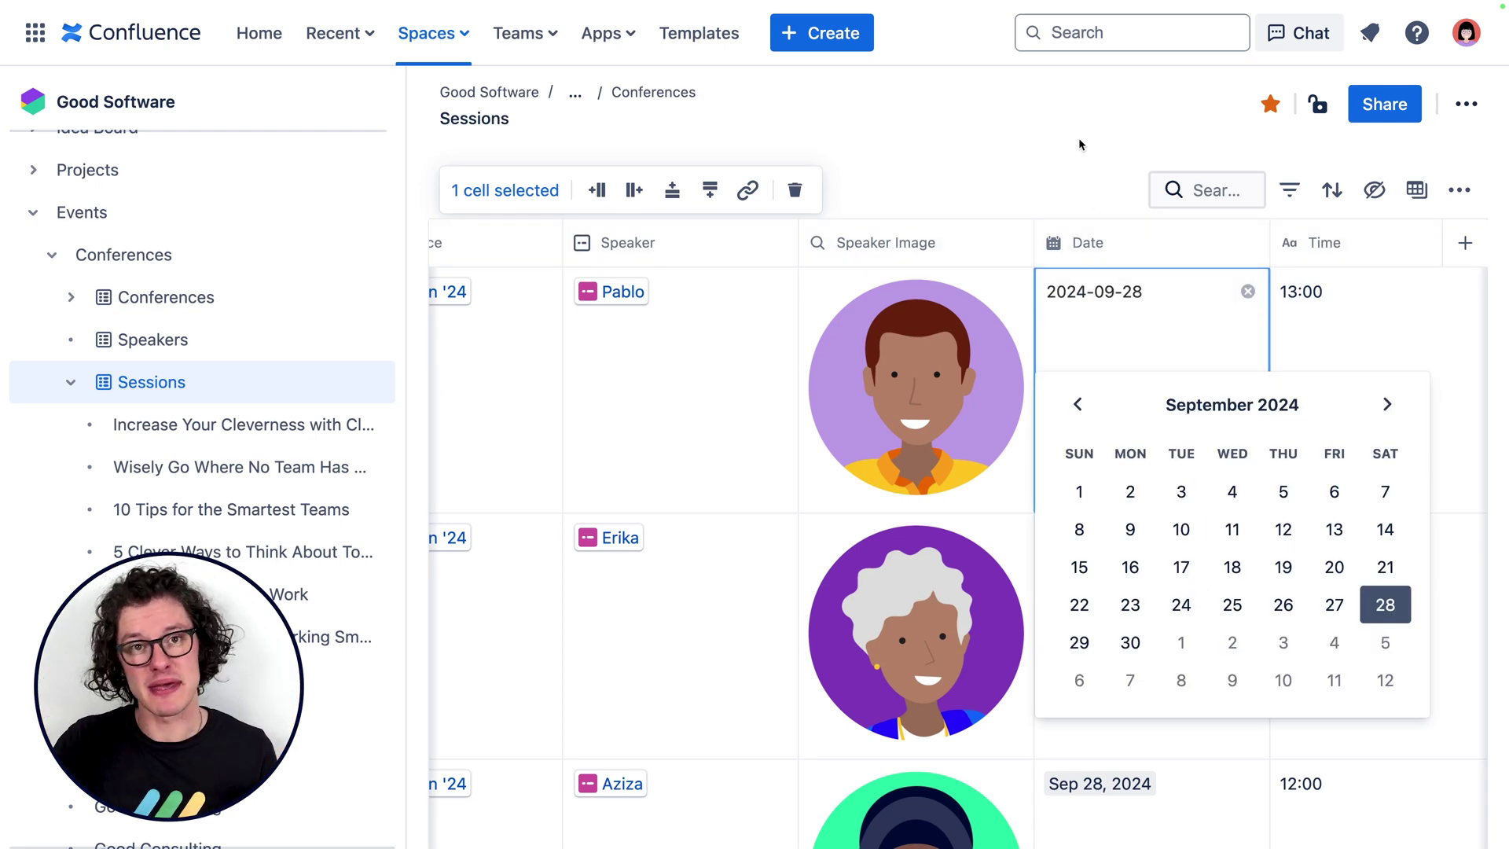
key("Return")
scroll(1223, 298, "right", 10)
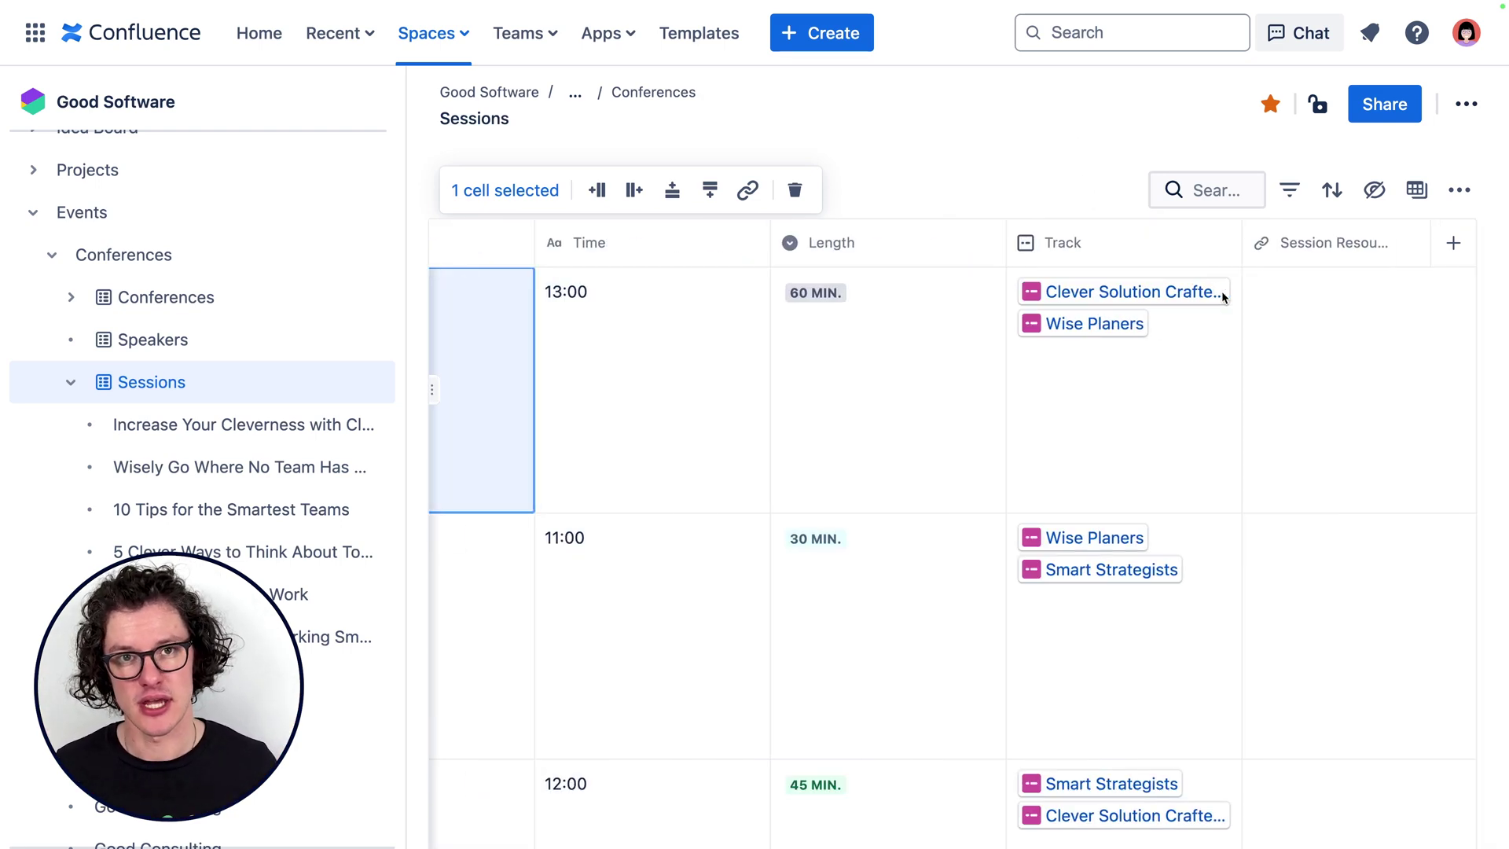
left_click(935, 322)
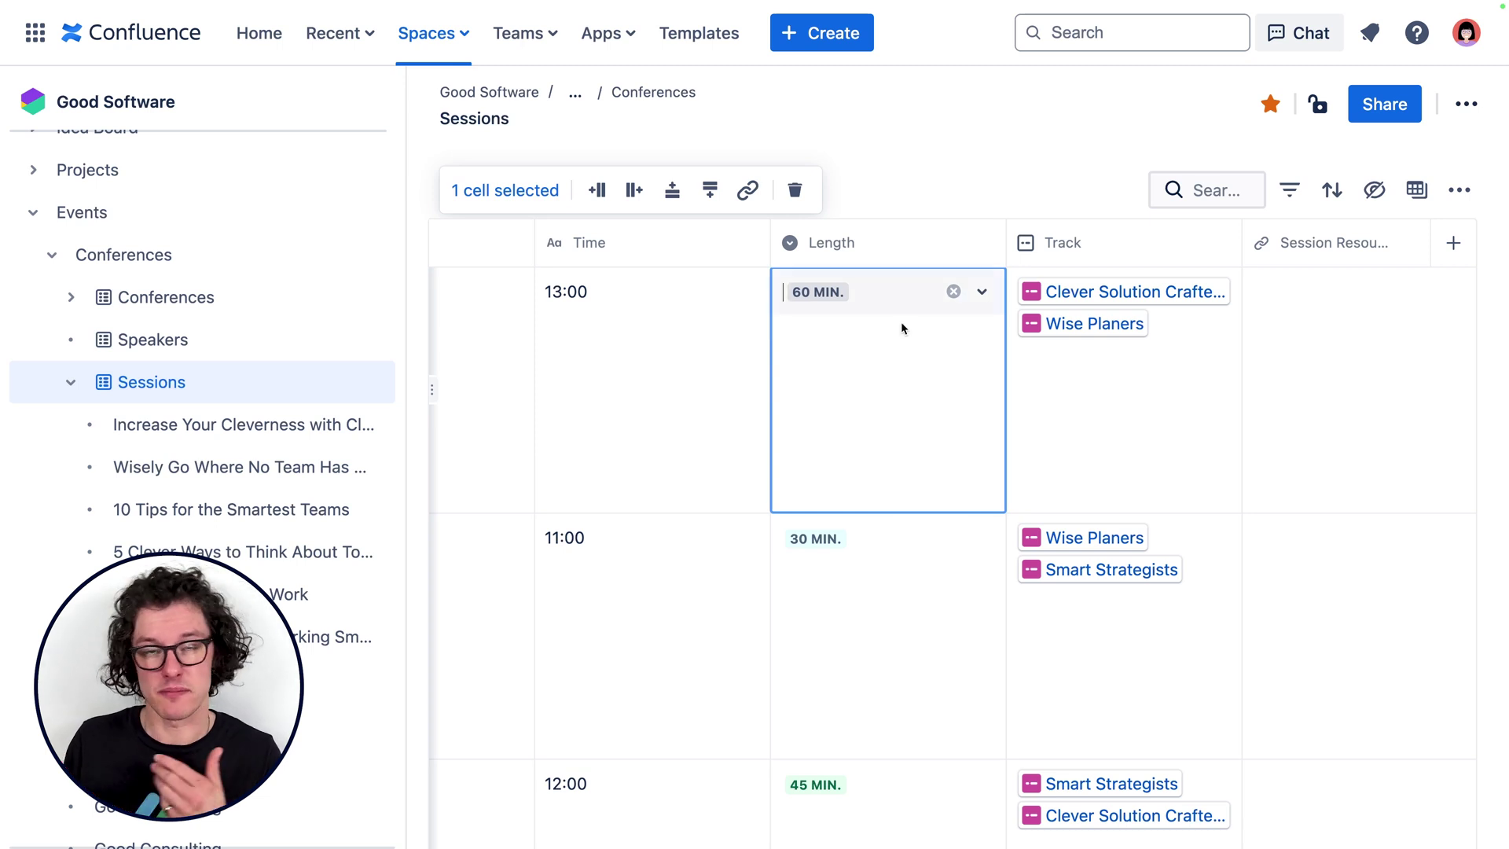
left_click(922, 306)
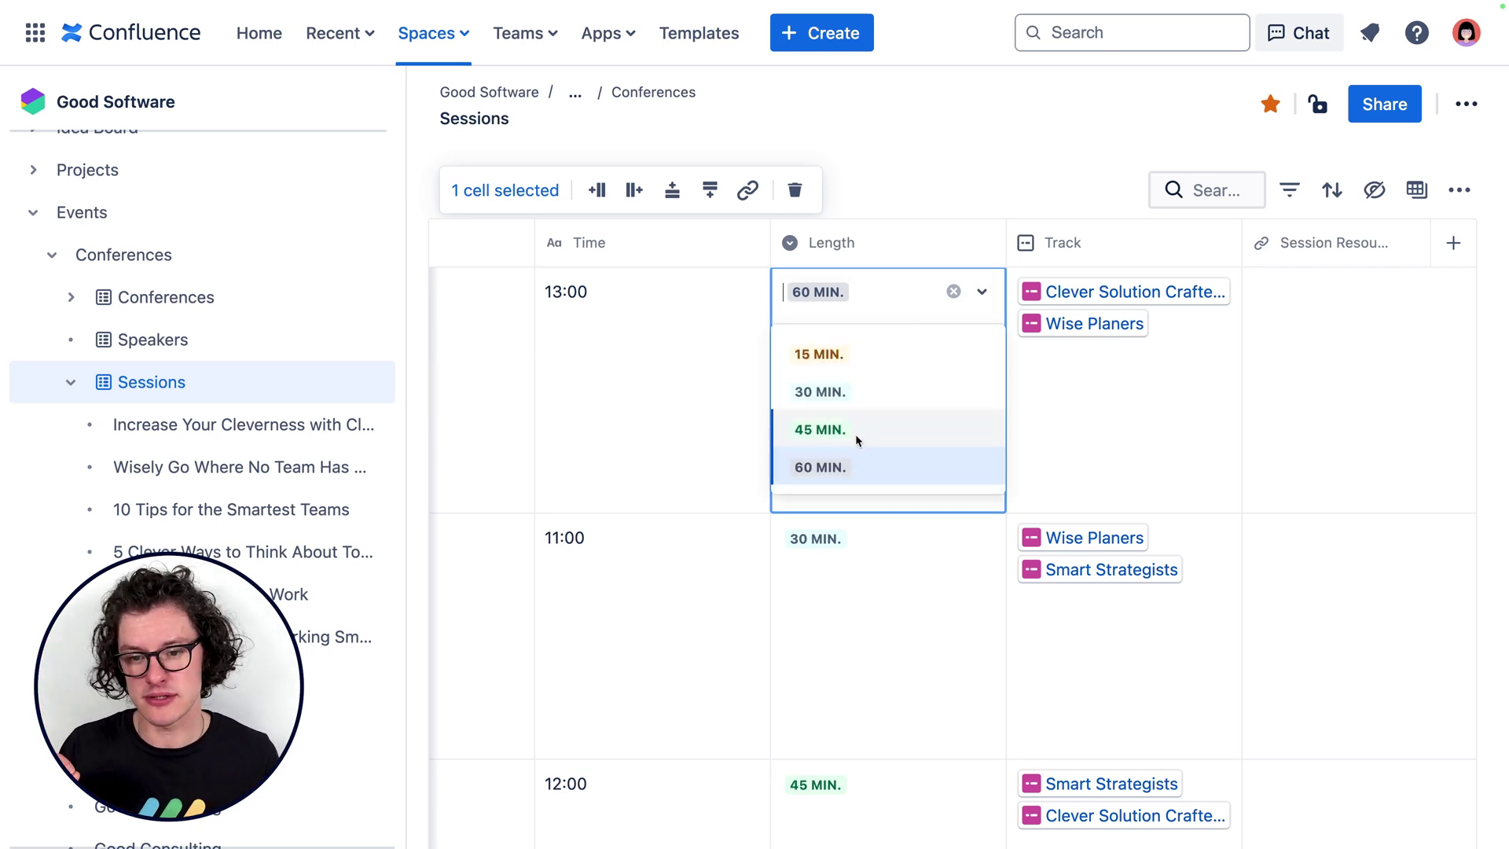
left_click(869, 470)
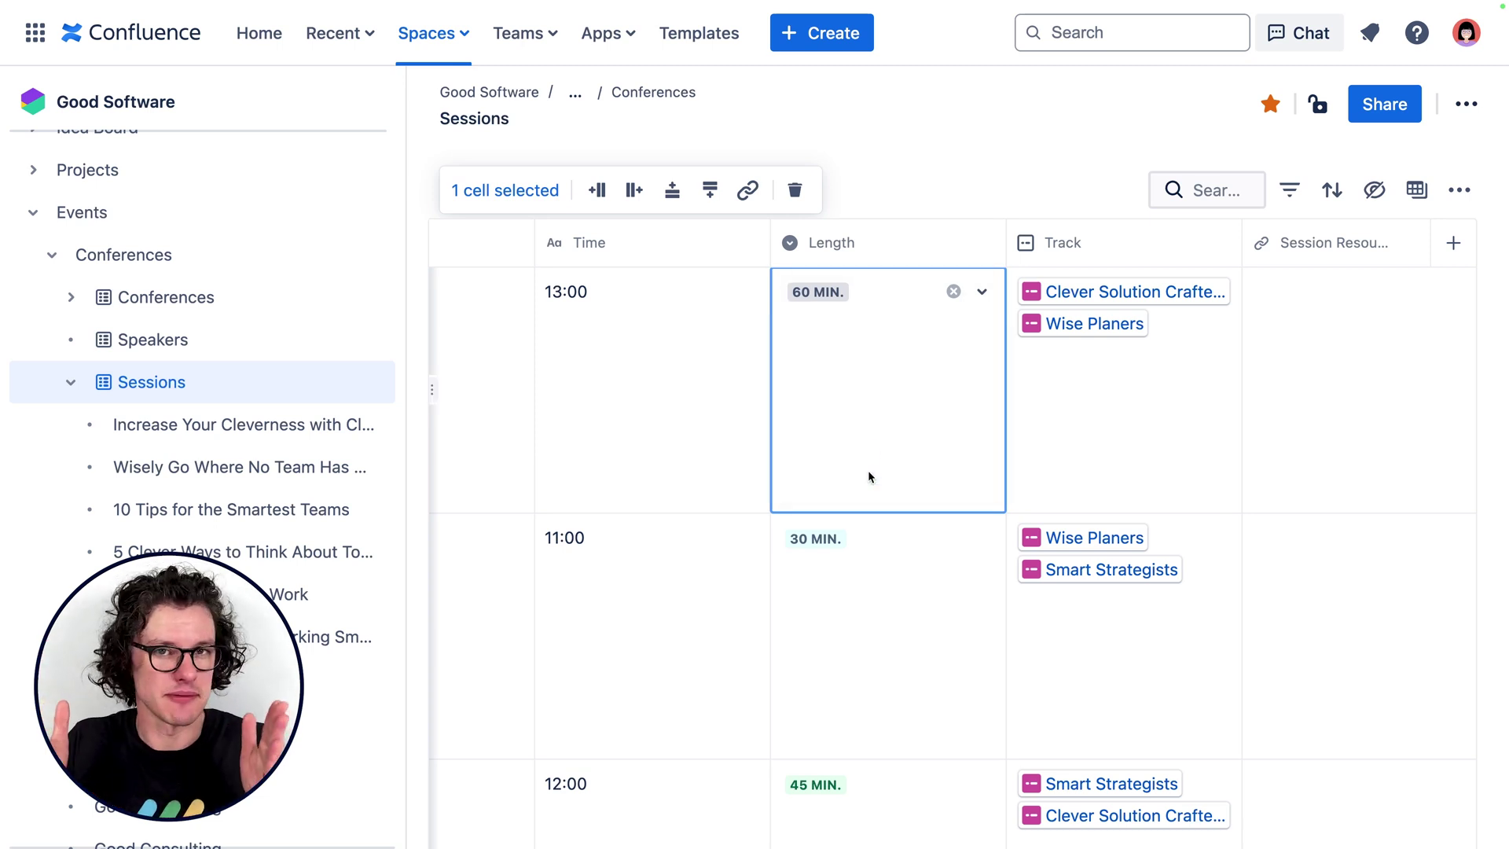
left_click(927, 172)
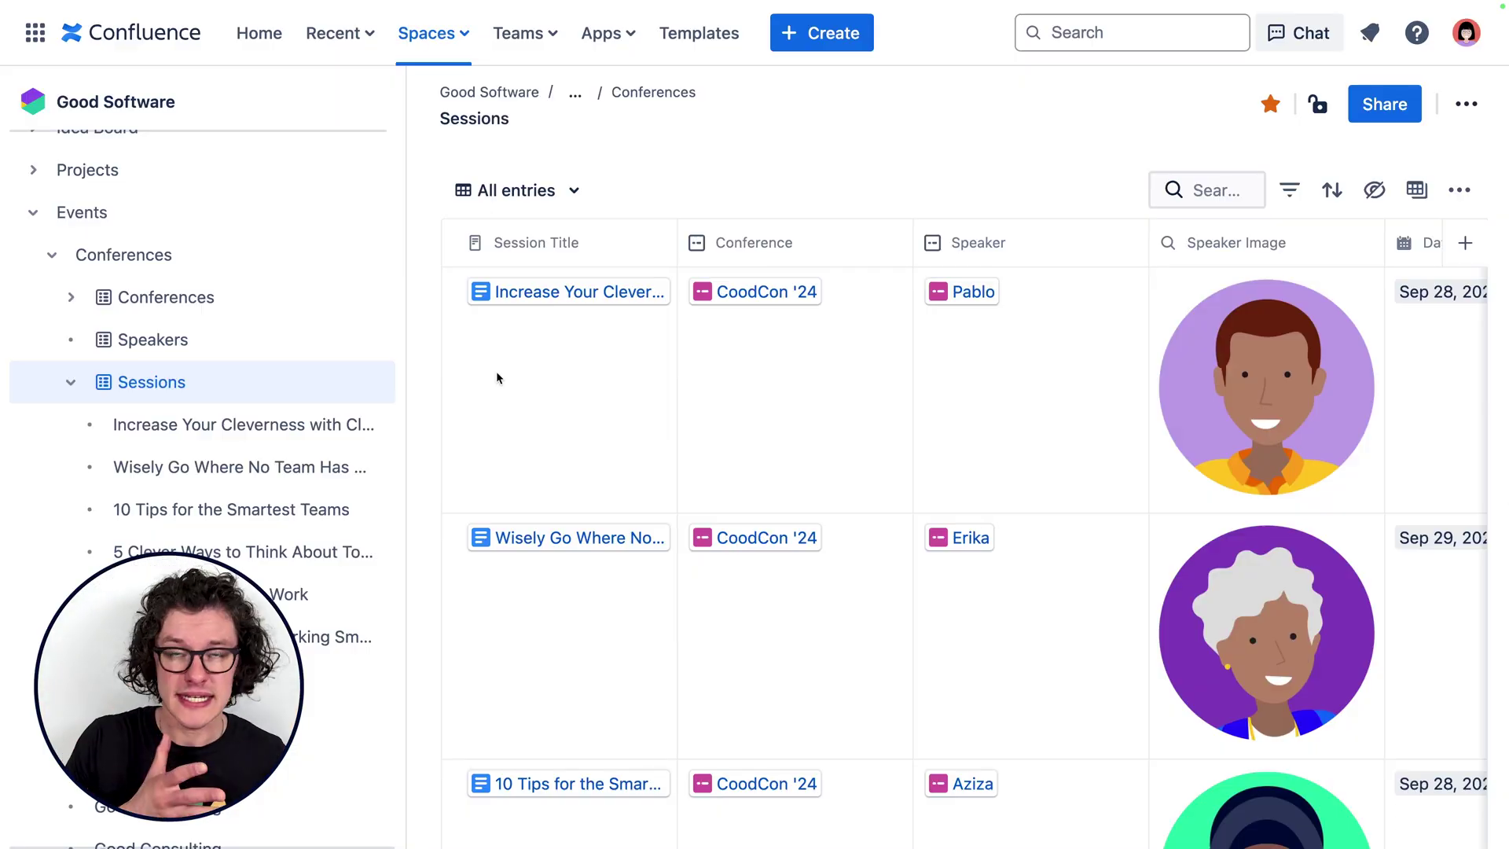
Open the Increase Your Cleverness with Clever App session page and scroll through its fields.
left_click(534, 296)
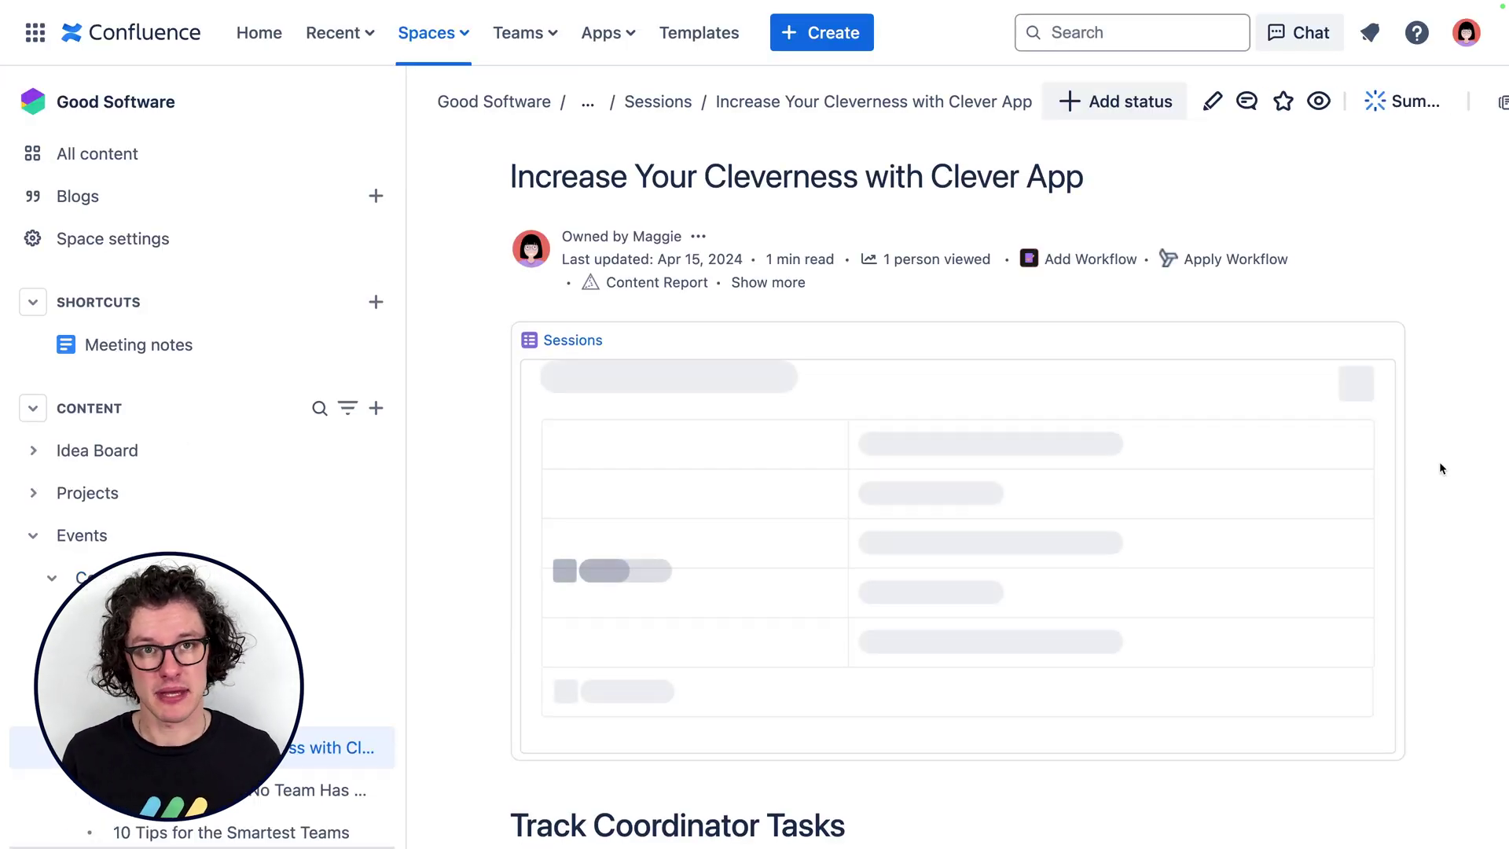
scroll(1440, 469, "down", 3)
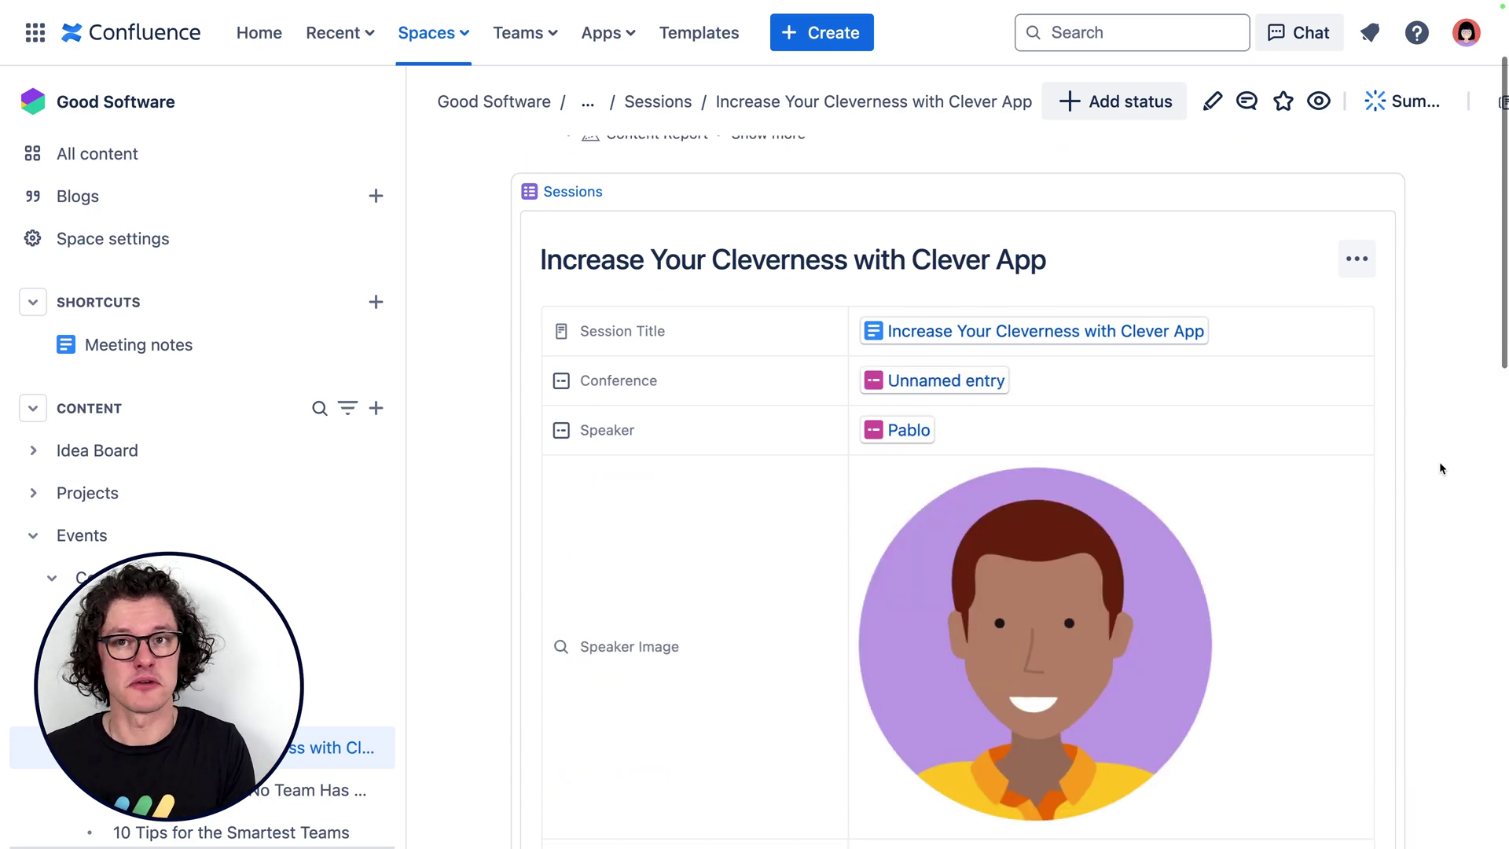
scroll(1440, 468, "down", 1)
scroll(1440, 468, "down", 1)
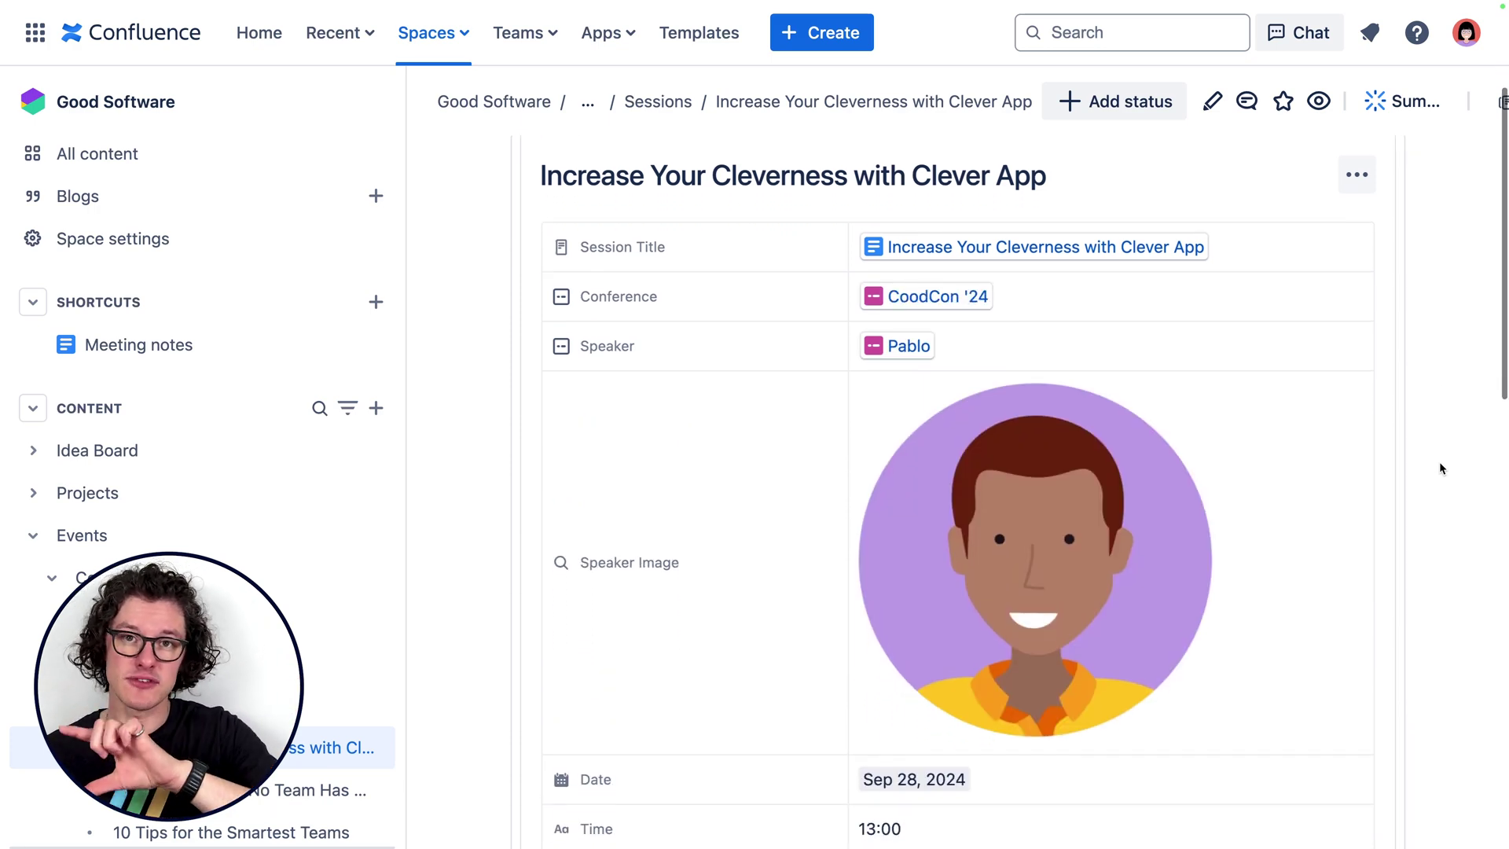
scroll(1439, 469, "down", 7)
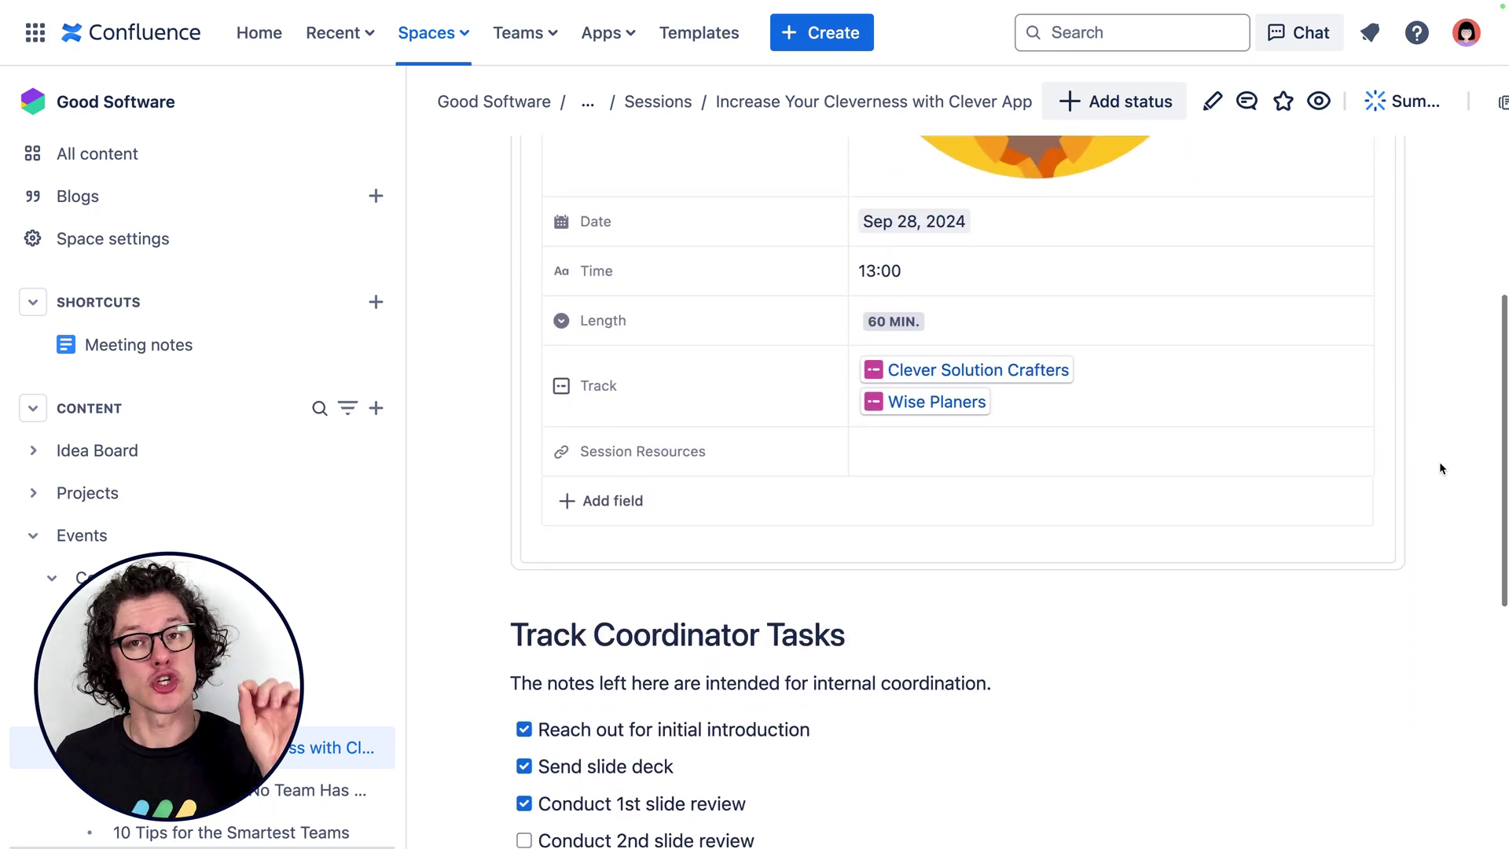
scroll(1440, 467, "down", 2)
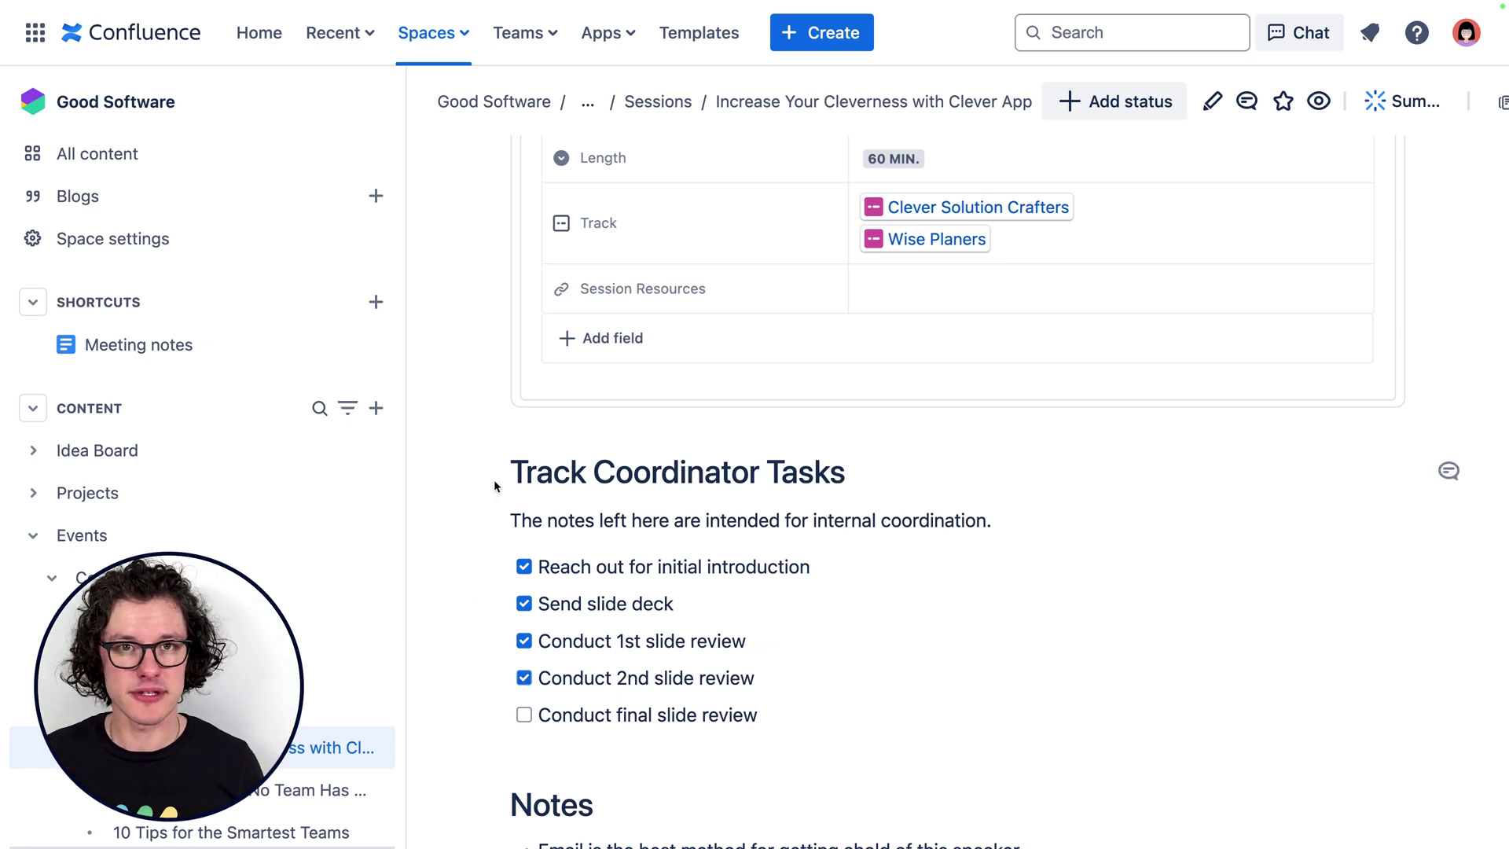
scroll(493, 479, "up", 7)
Change the session's Time value from 13:00 to 13:30.
left_click(918, 632)
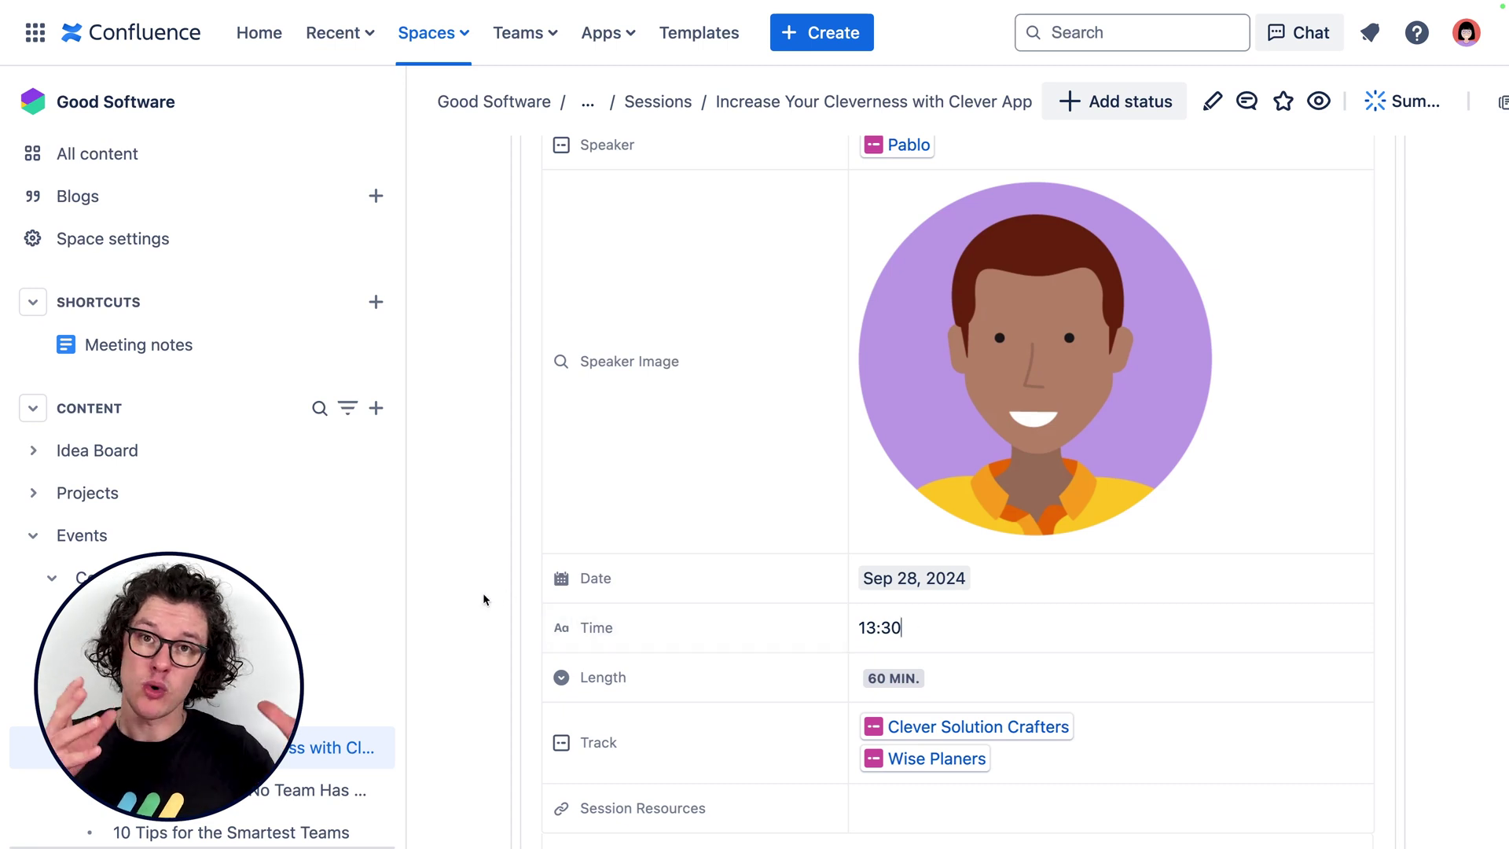
scroll(479, 591, "up", 6)
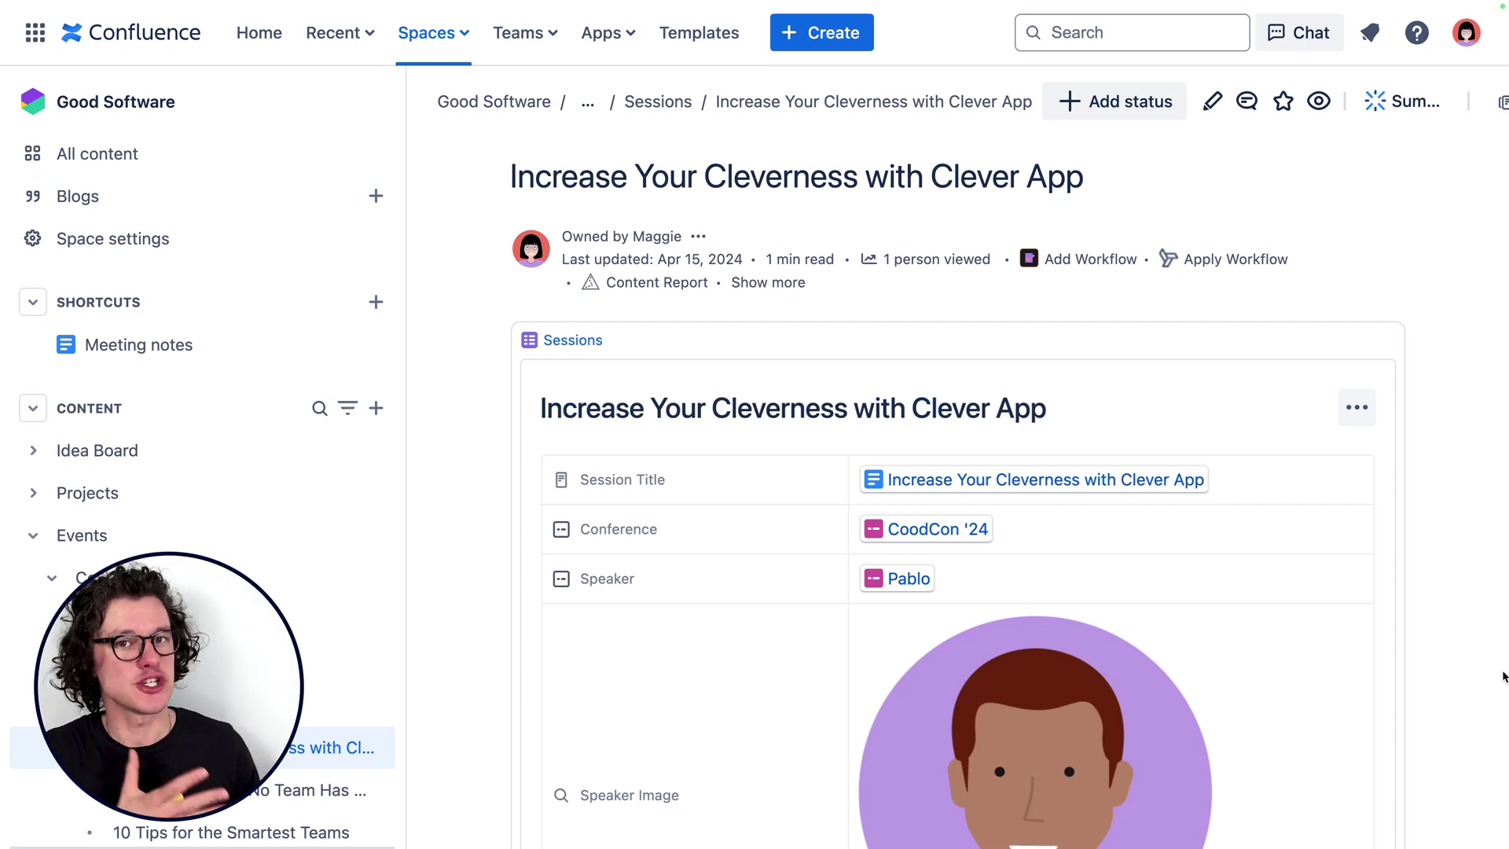
left_click(909, 580)
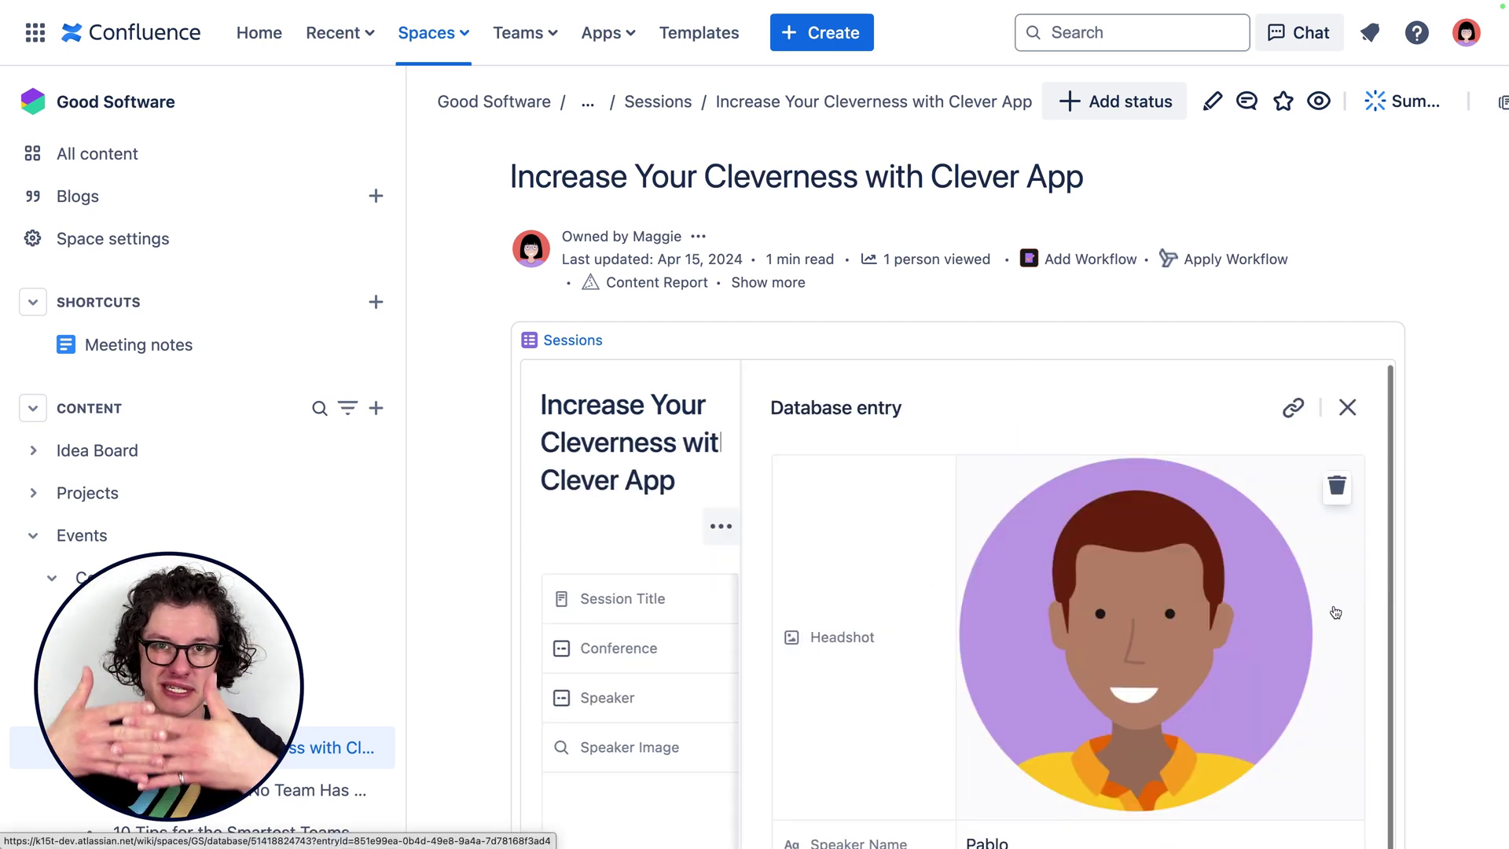
Scroll through the speaker's entry: headshot, location Mexico and role Consultant.
scroll(1462, 653, "down", 5)
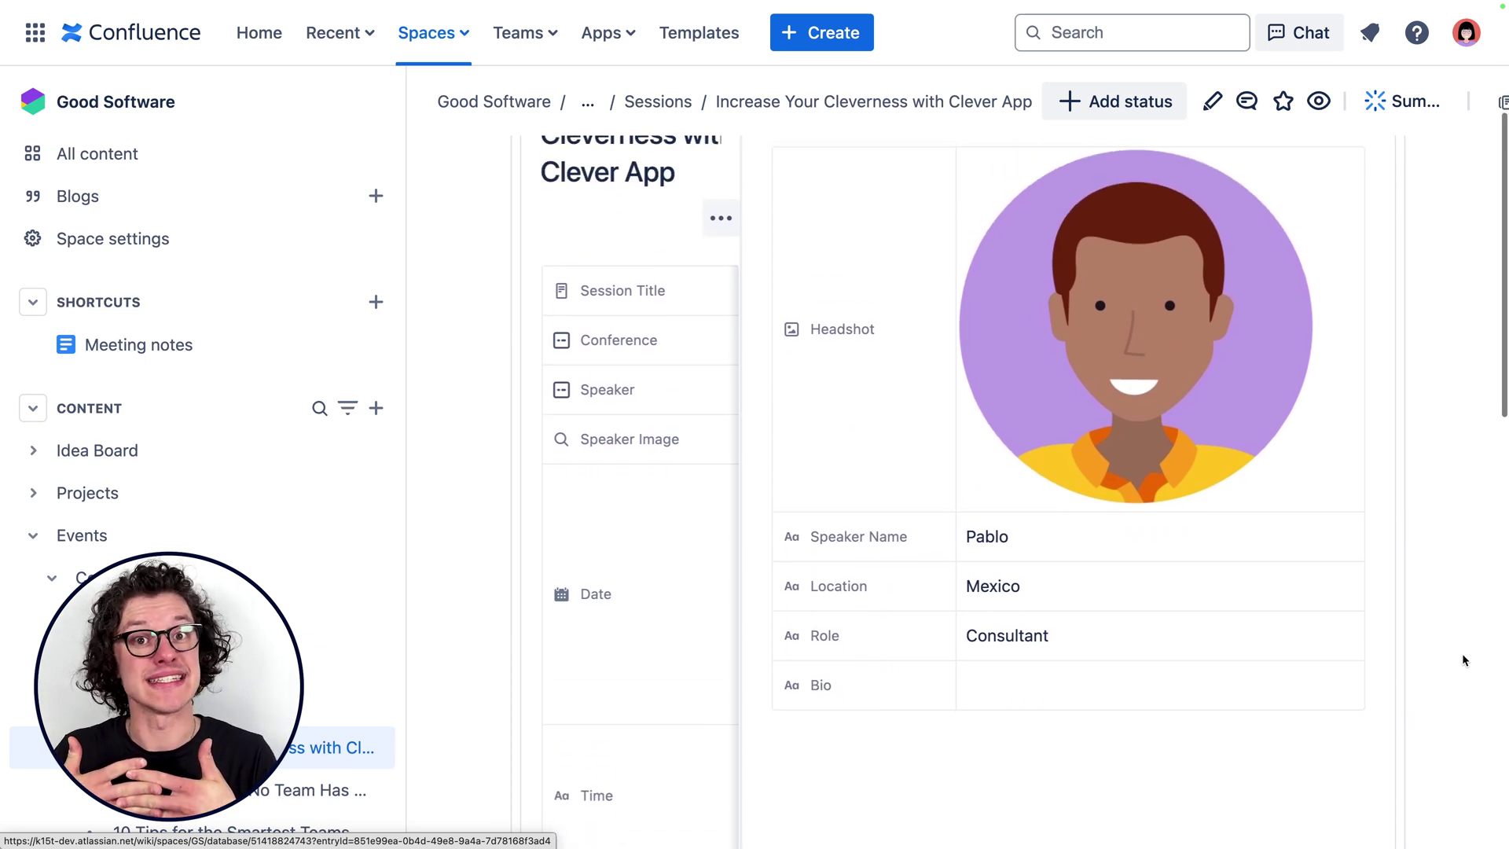
scroll(1462, 653, "up", 1)
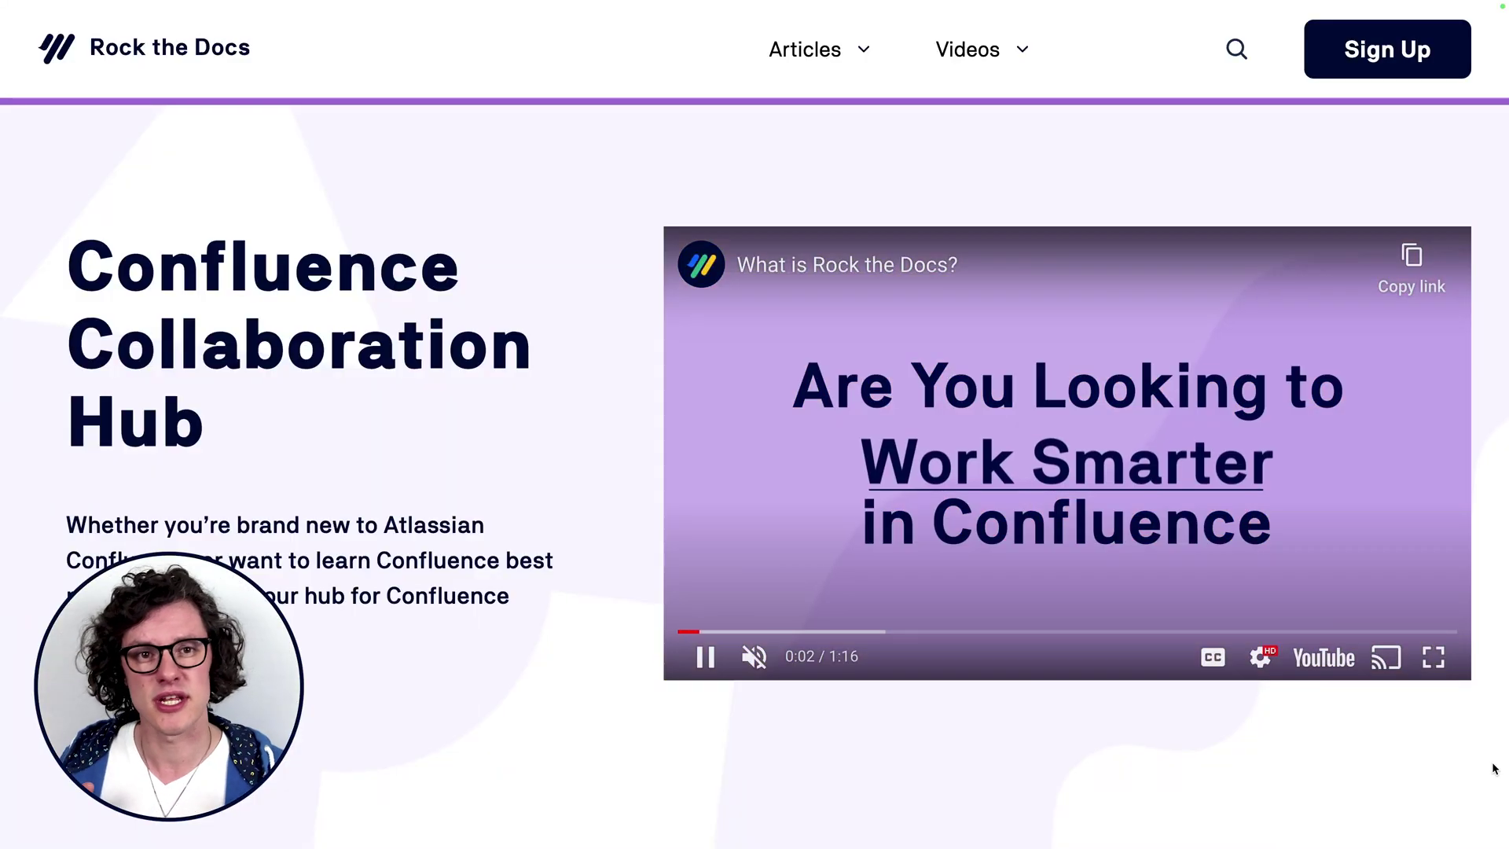
scroll(1477, 745, "down", 5)
scroll(1495, 769, "down", 5)
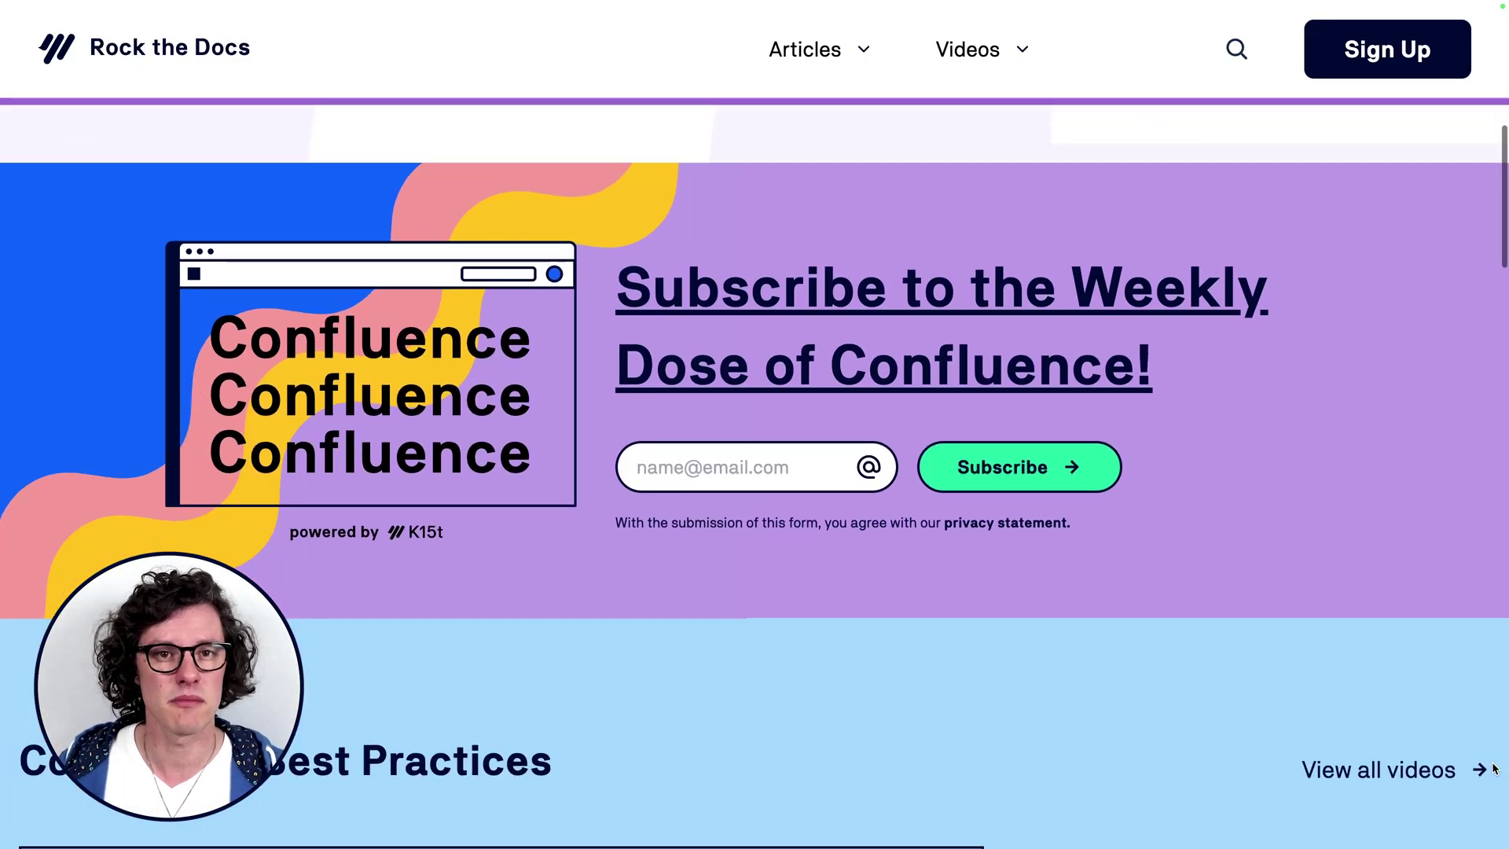
scroll(1494, 769, "down", 2)
scroll(1494, 768, "down", 5)
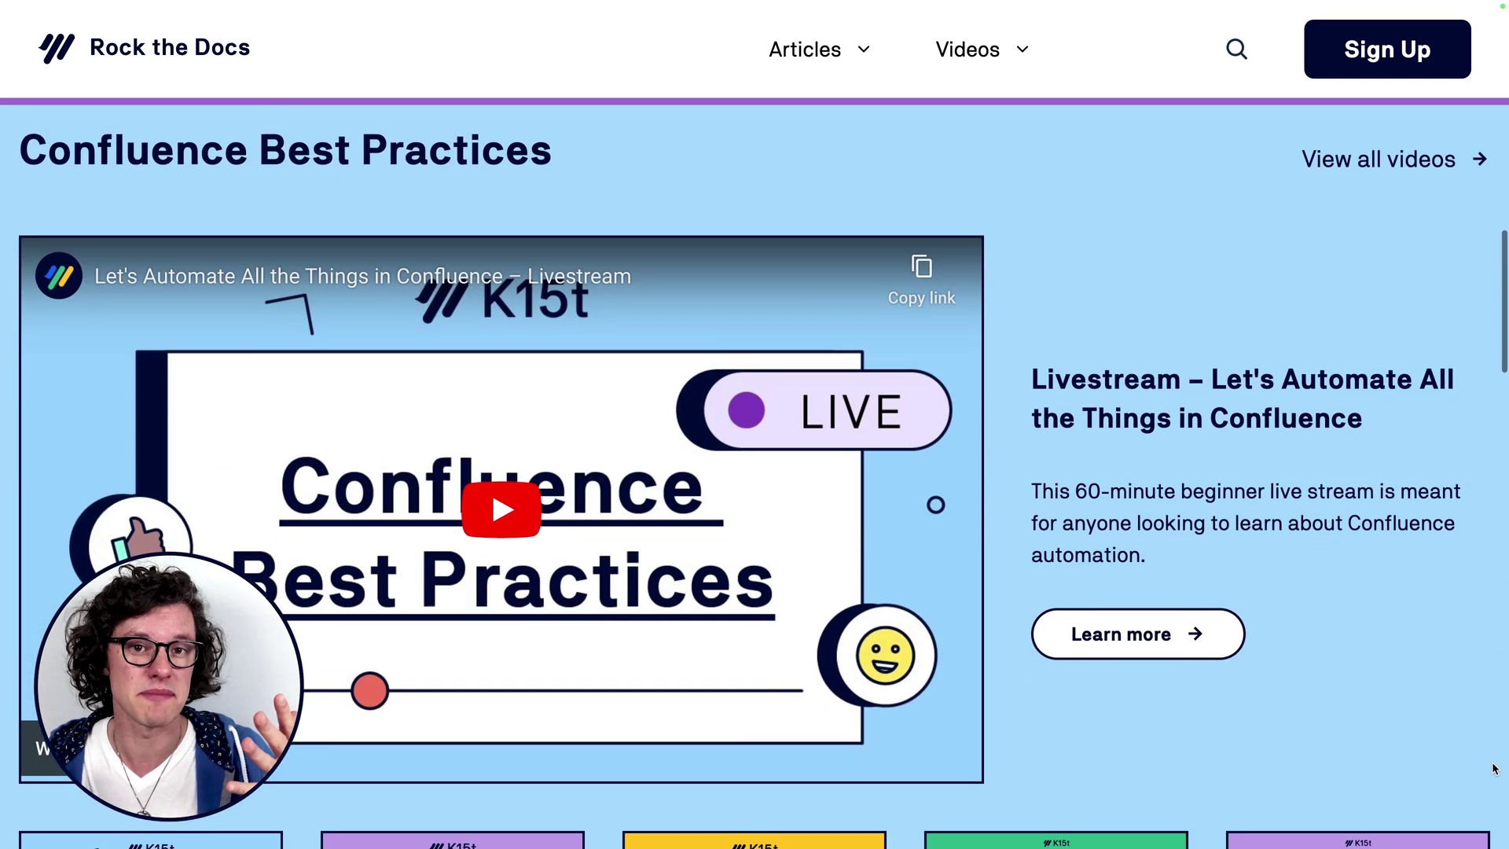
scroll(1495, 769, "down", 5)
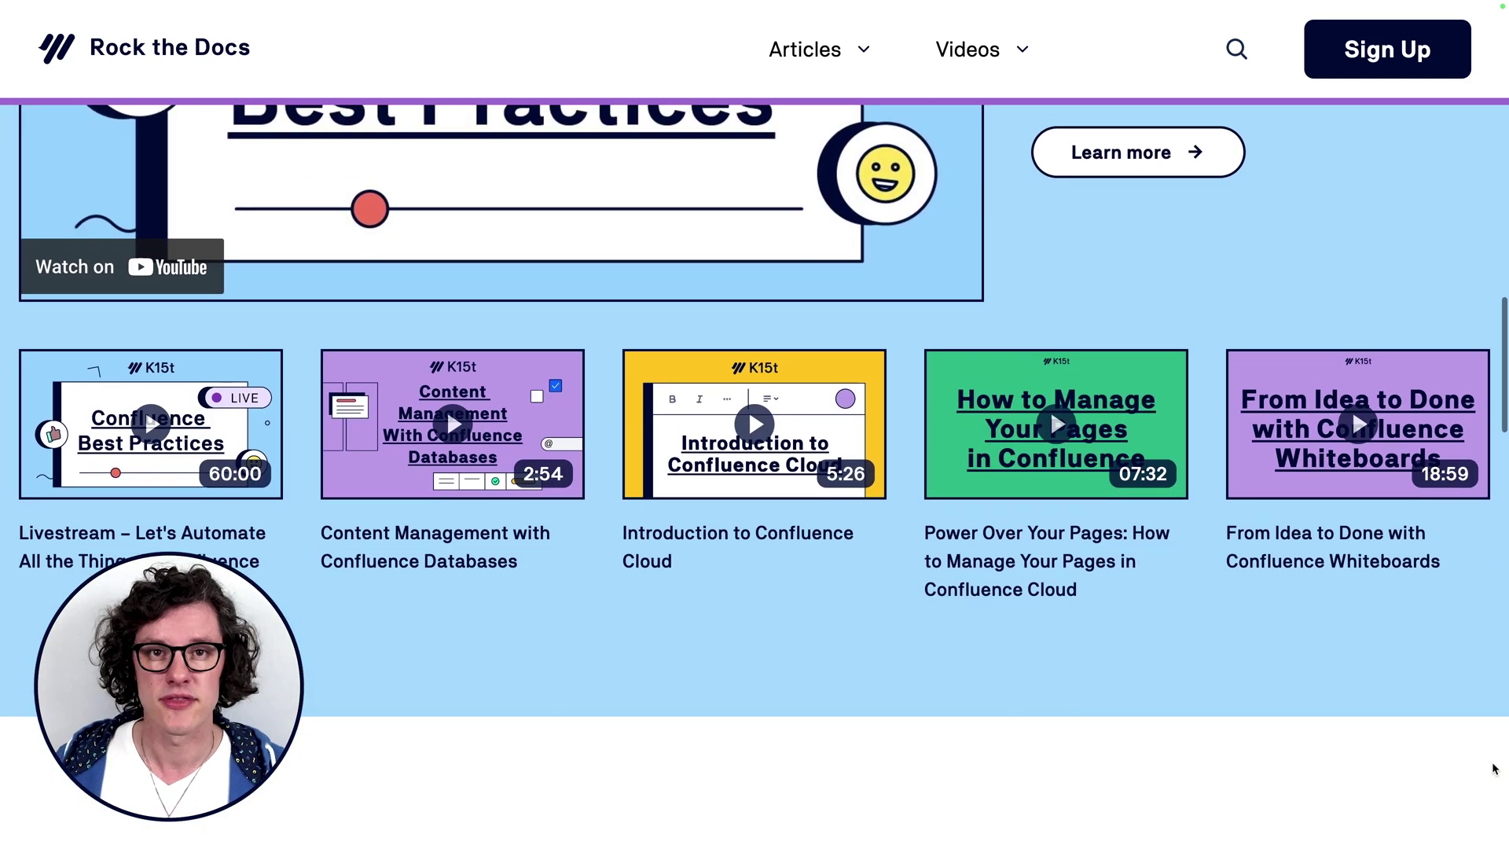
scroll(1495, 768, "down", 7)
scroll(1495, 769, "down", 10)
scroll(1495, 768, "down", 5)
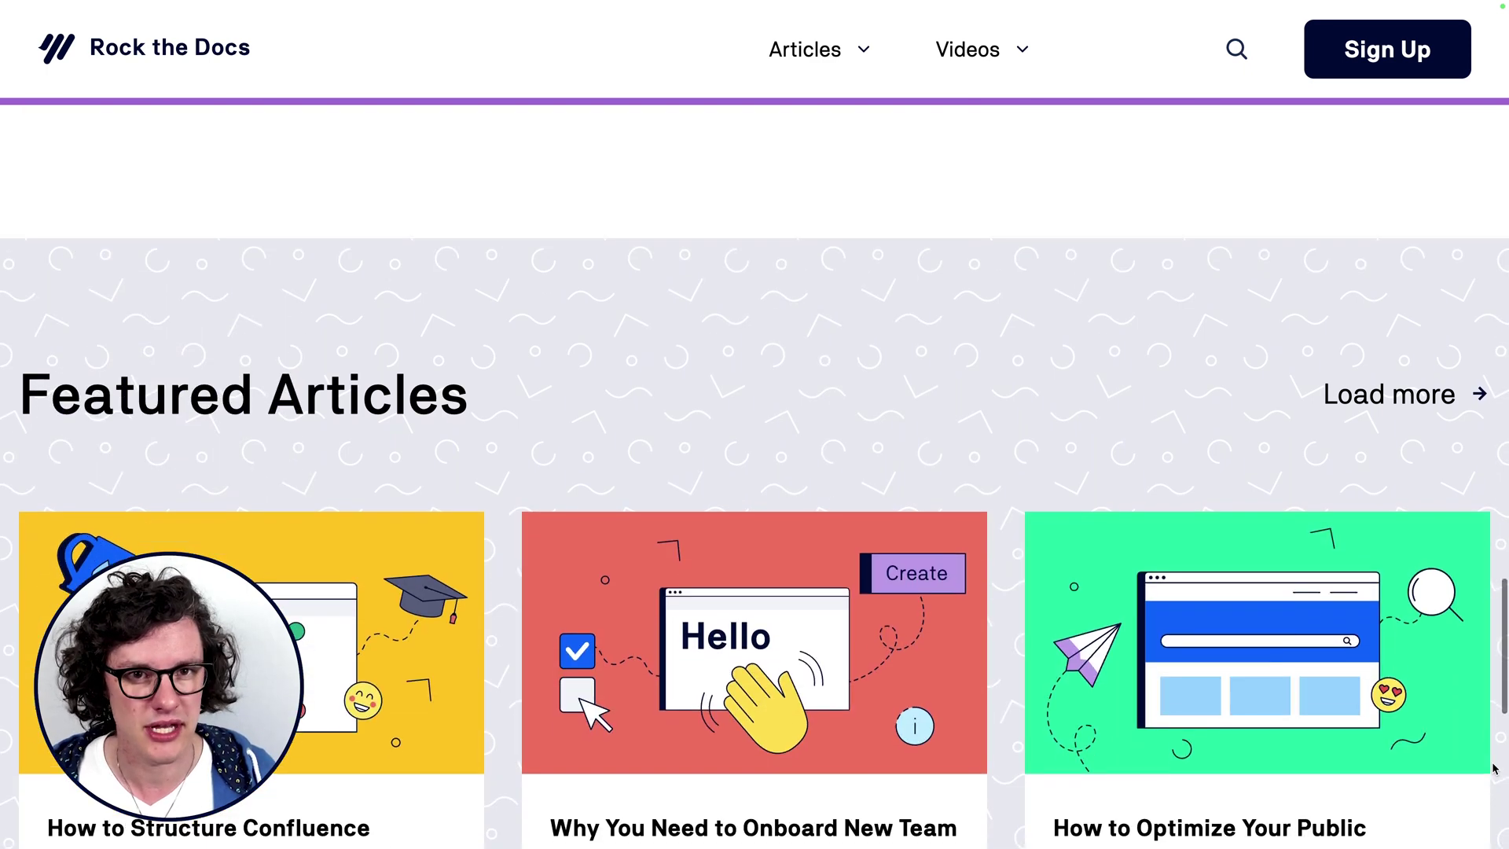
scroll(1495, 769, "down", 4)
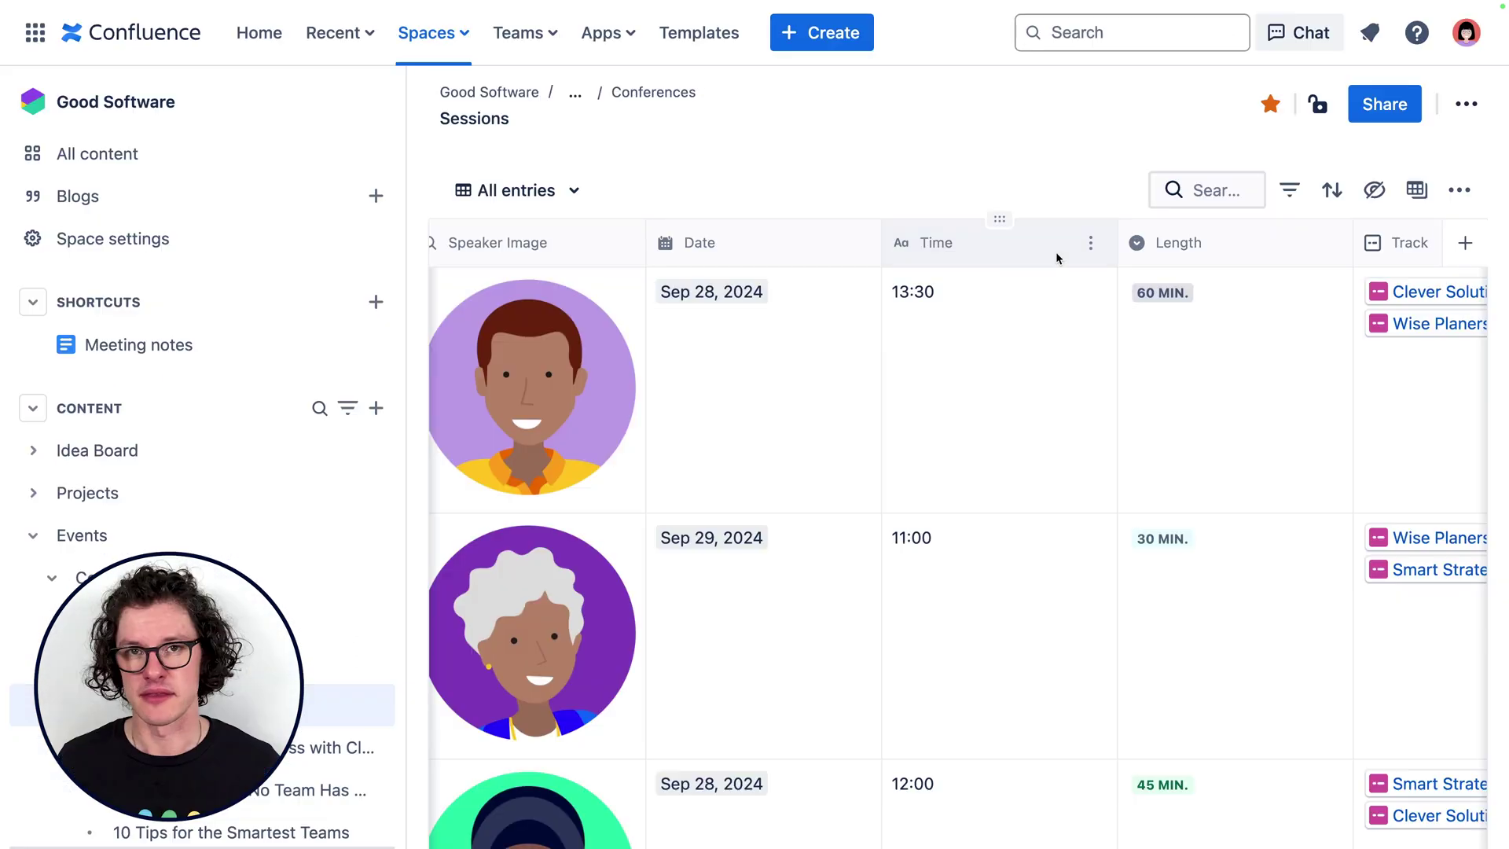
Sort the Sessions entries by Time ascending and review the reordered list.
left_click(1091, 245)
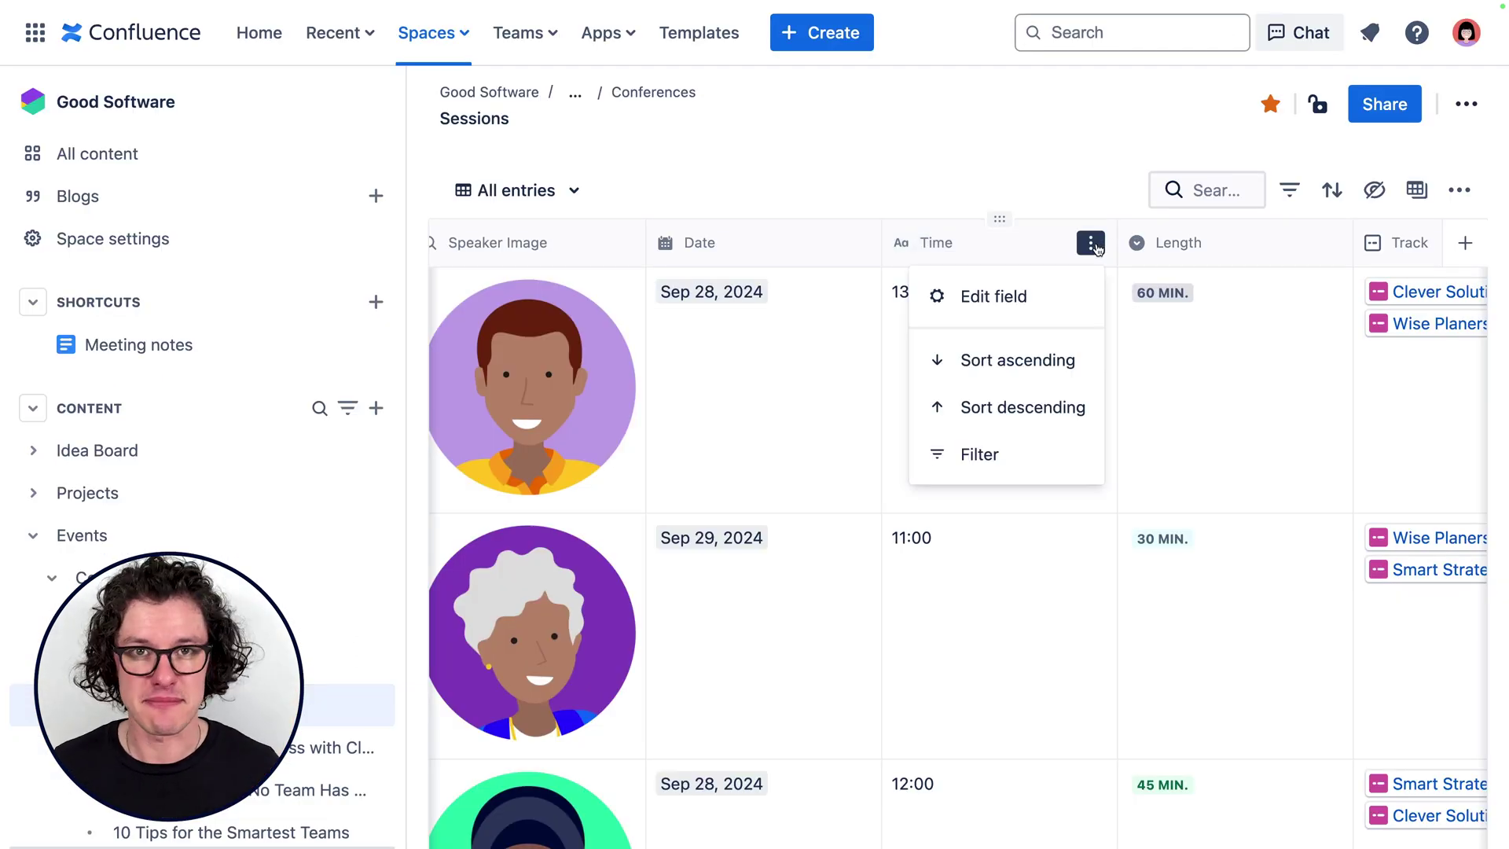
left_click(1038, 363)
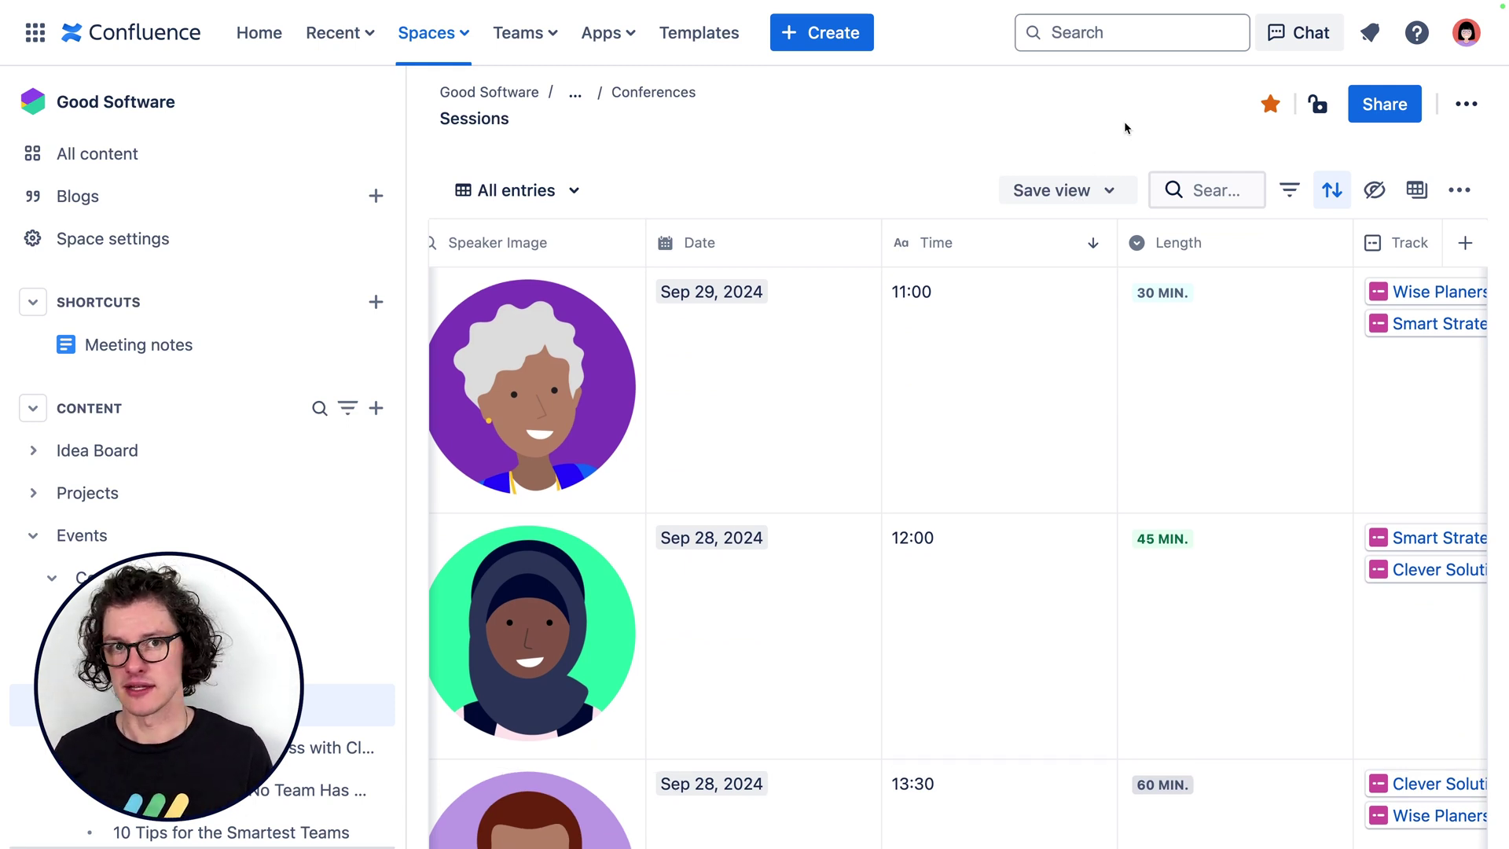
scroll(1013, 414, "down", 5)
scroll(1014, 414, "down", 6)
scroll(1013, 414, "up", 10)
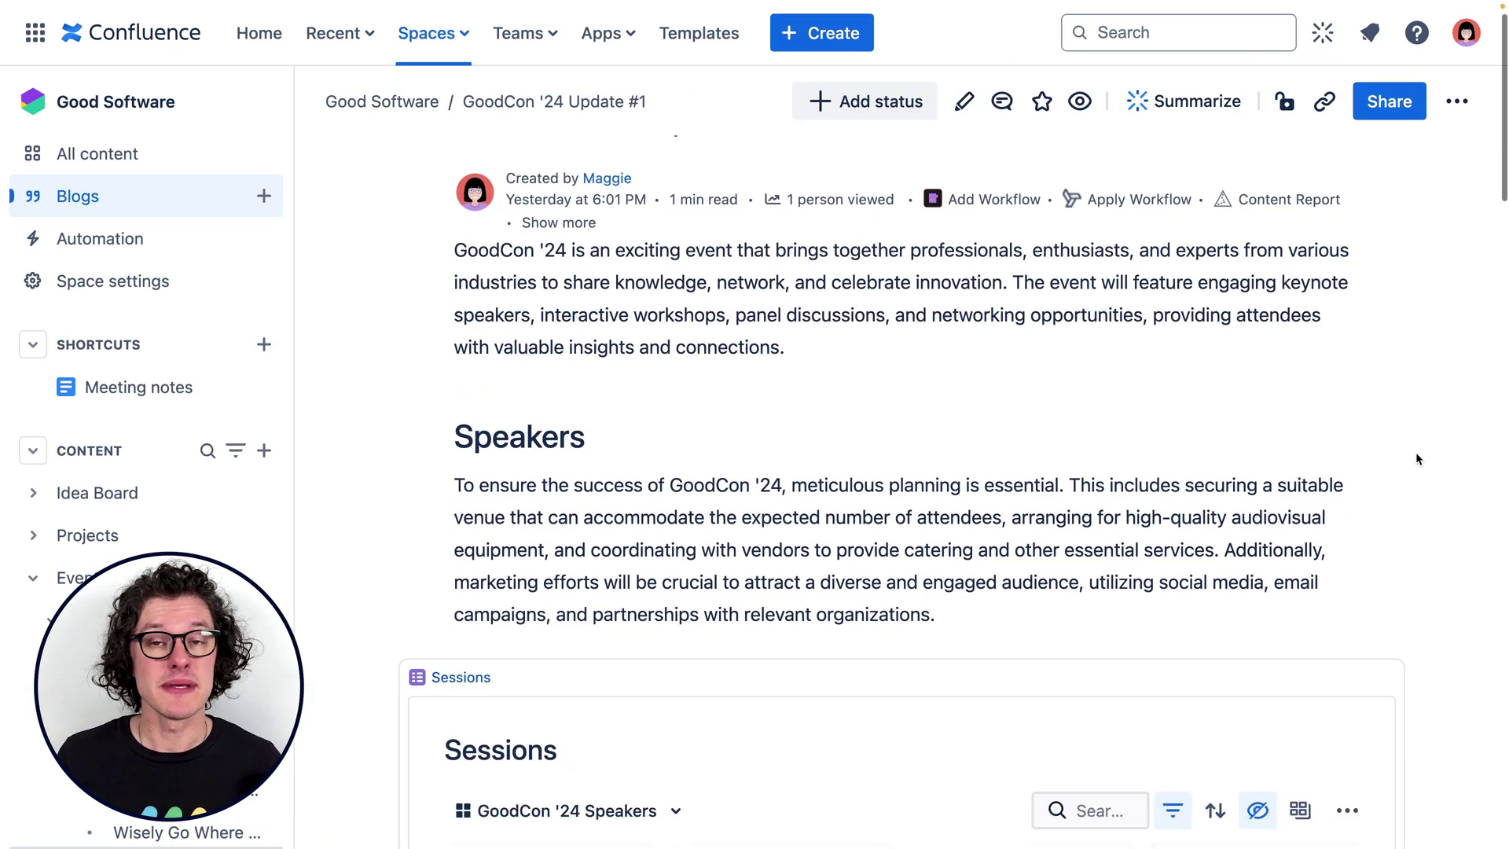
scroll(1416, 451, "down", 6)
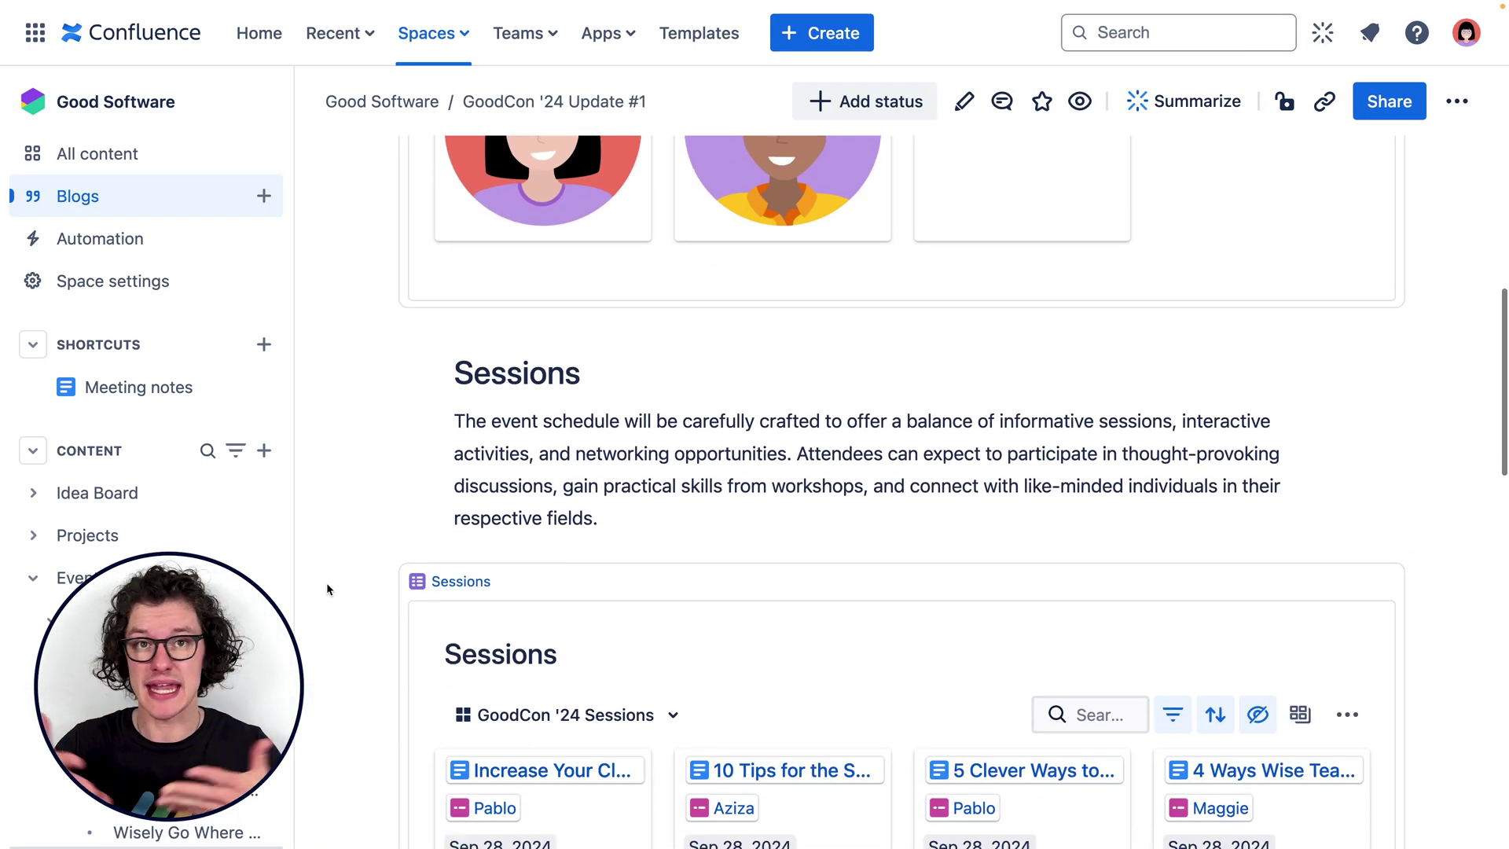
scroll(327, 583, "down", 5)
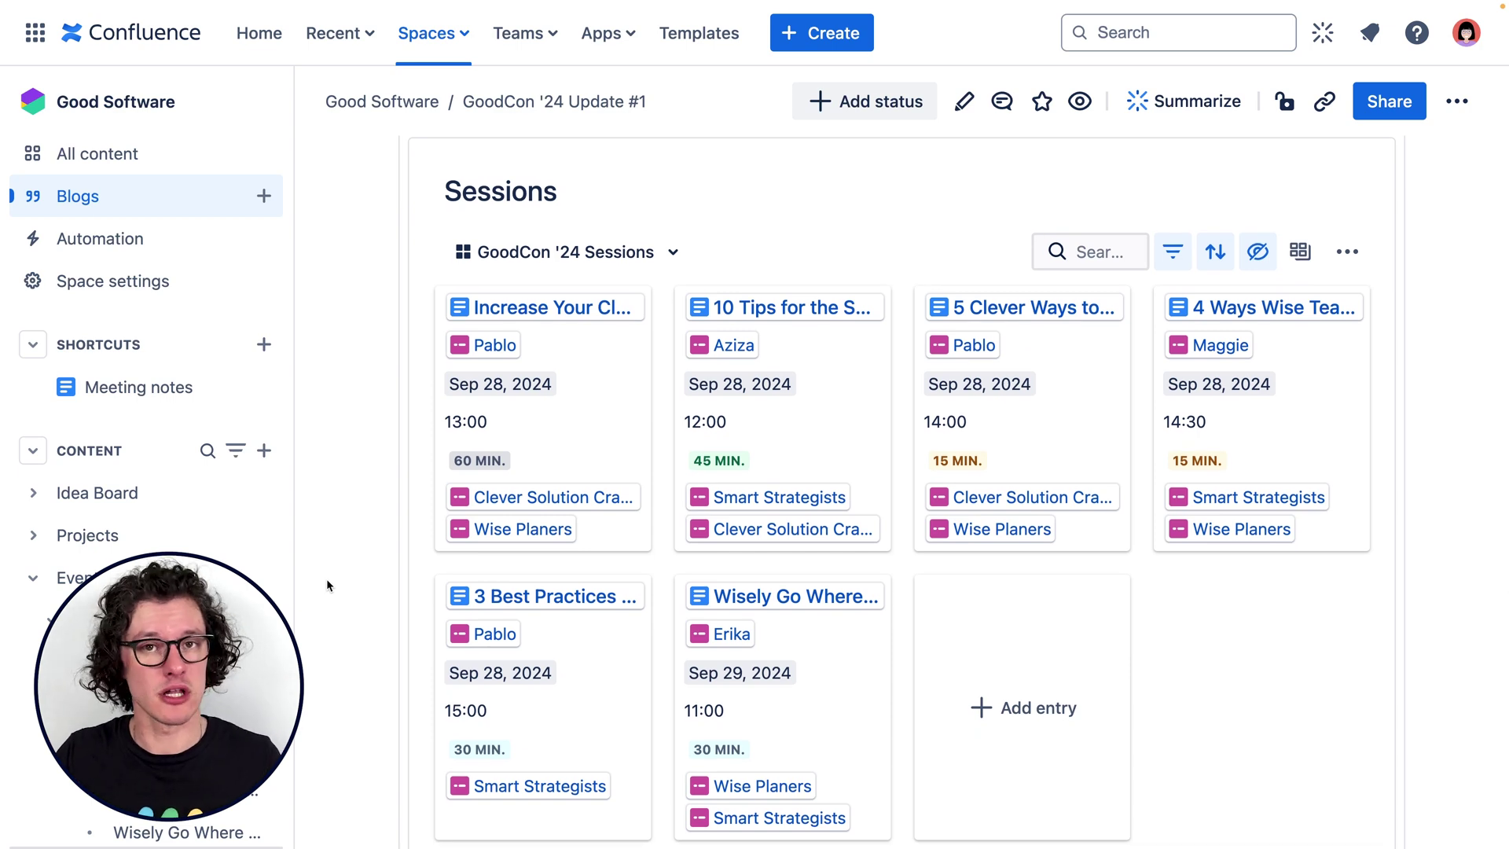
scroll(325, 575, "down", 4)
scroll(326, 574, "down", 8)
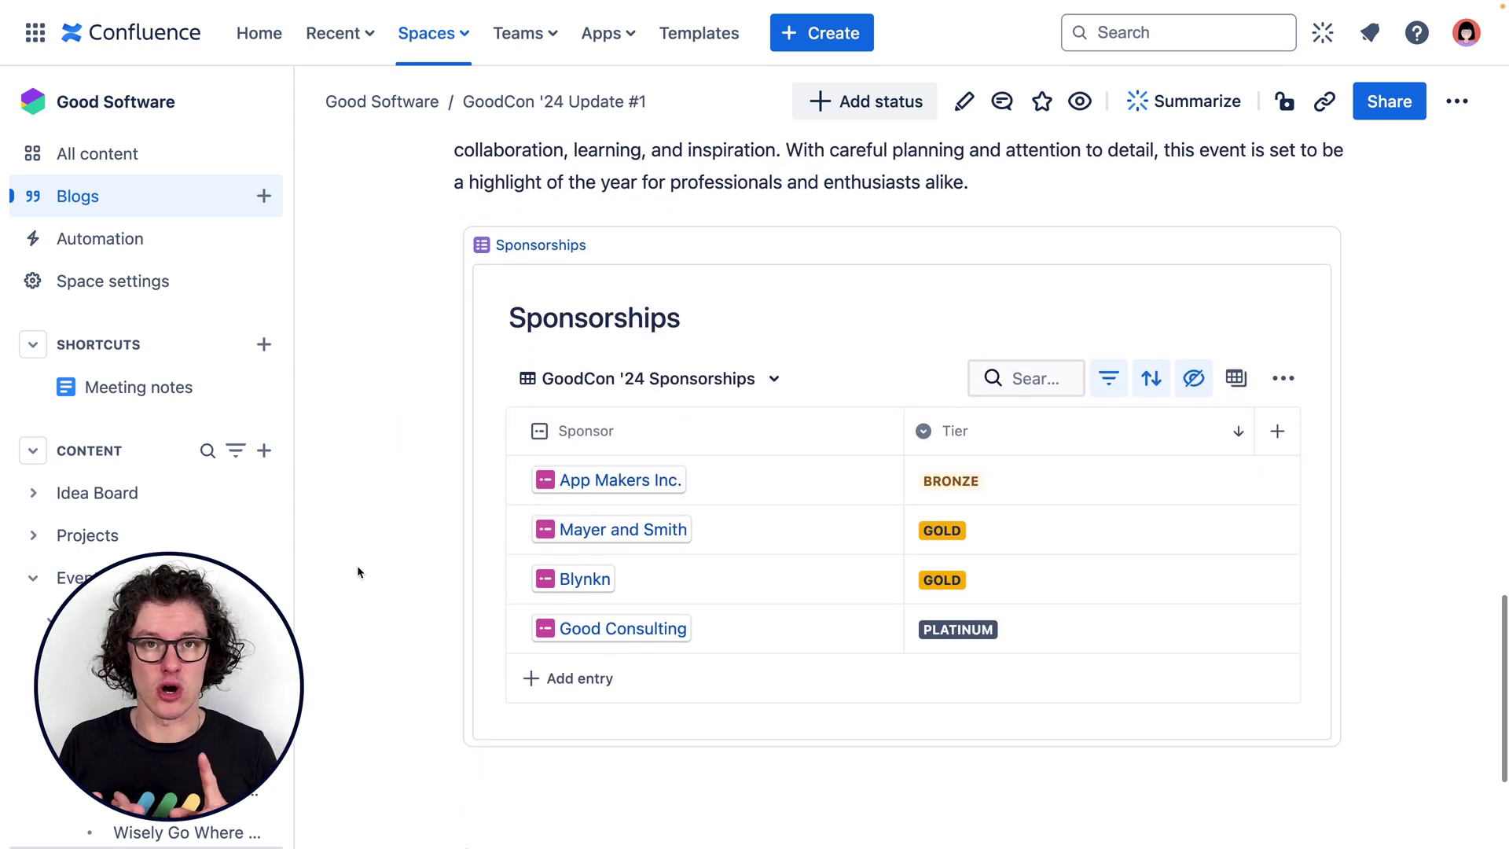
left_click(641, 482)
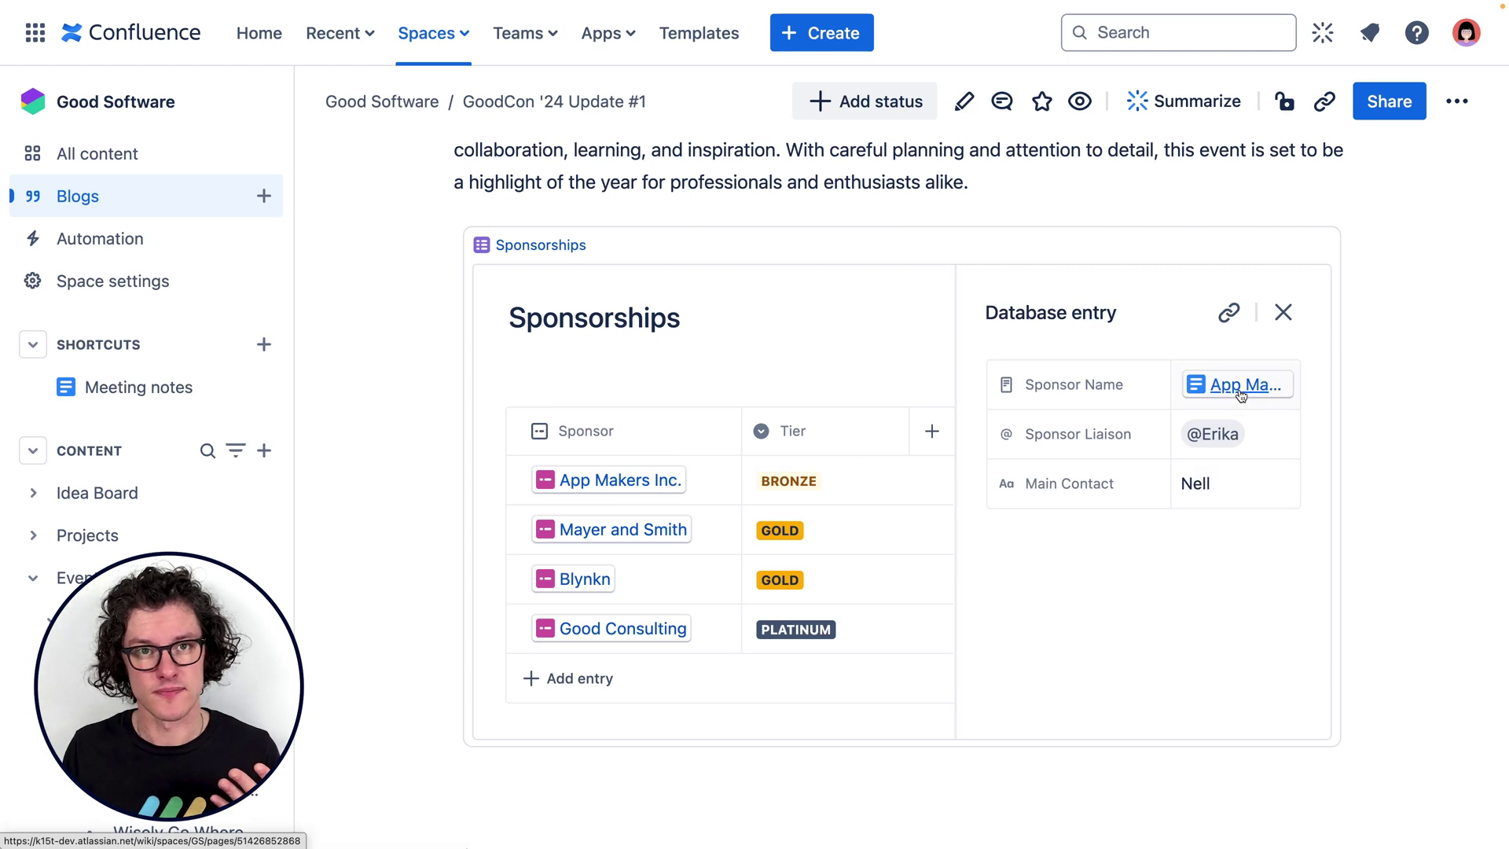
left_click(1286, 312)
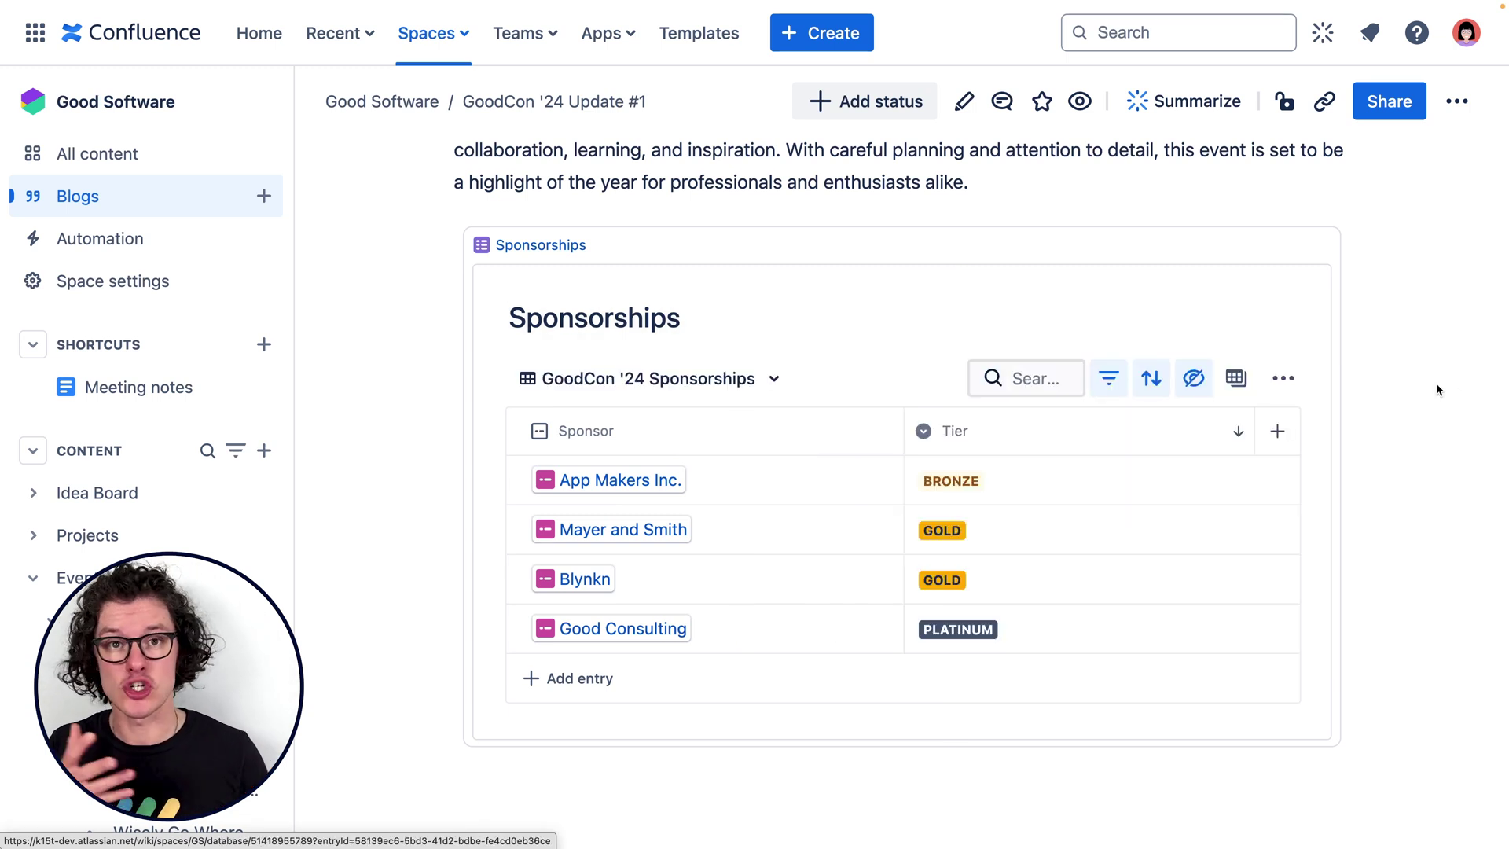